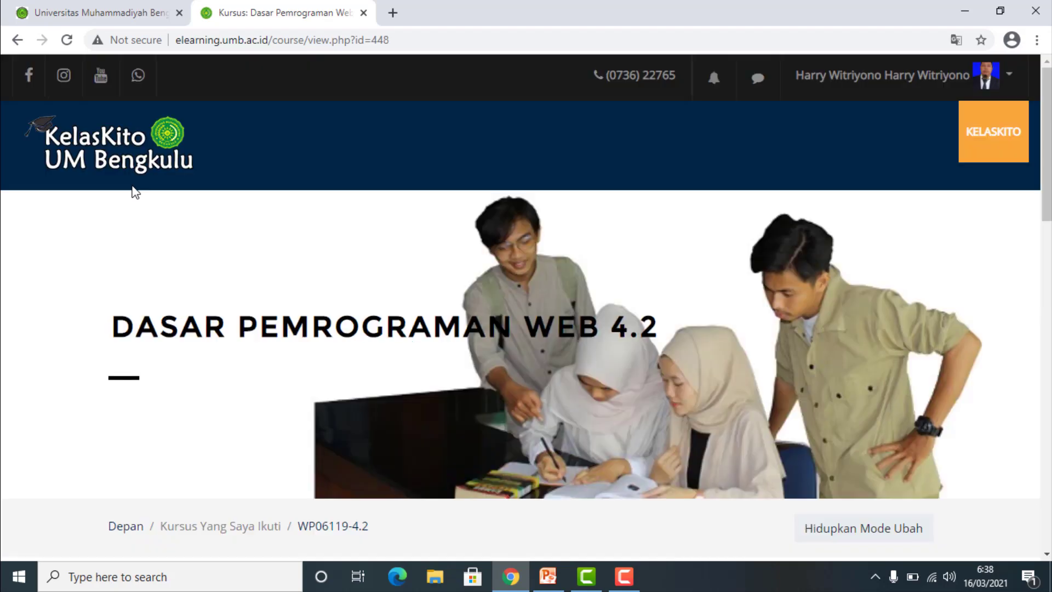
# - Open the Dasar Pemrograman Web 4.2 course's settings and expand the Kelompok - kelompok section
pyautogui.scroll(-5, 143, 200)
pyautogui.scroll(-7, 159, 214)
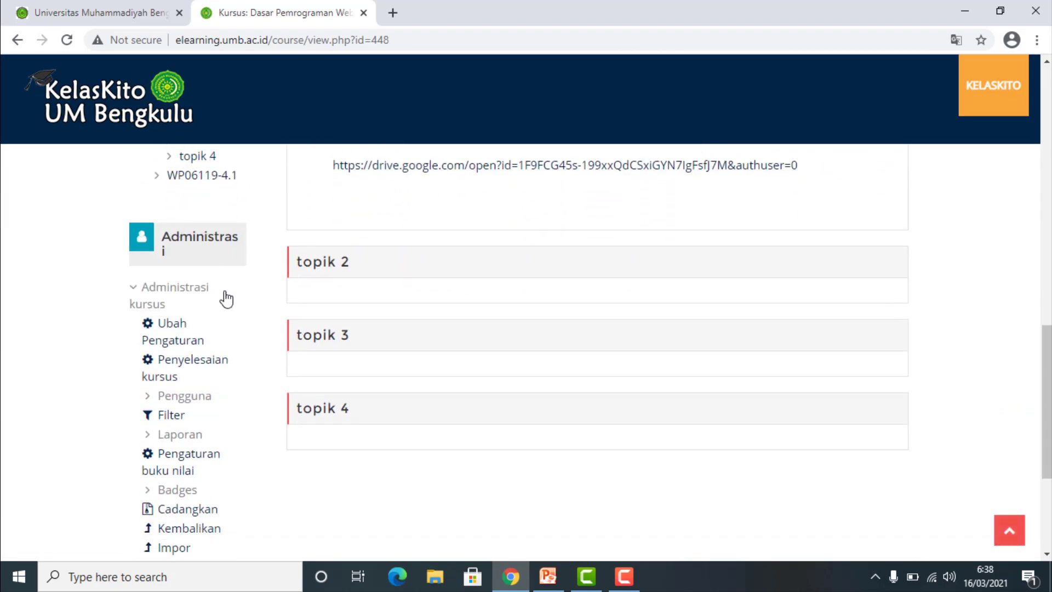
pyautogui.click(174, 343)
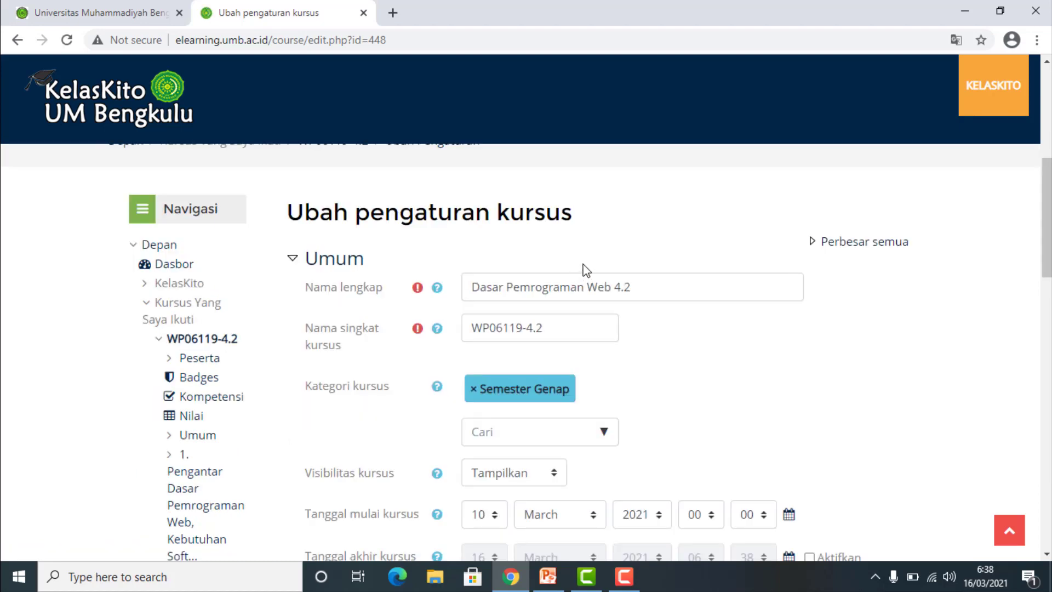
pyautogui.scroll(-2, 585, 267)
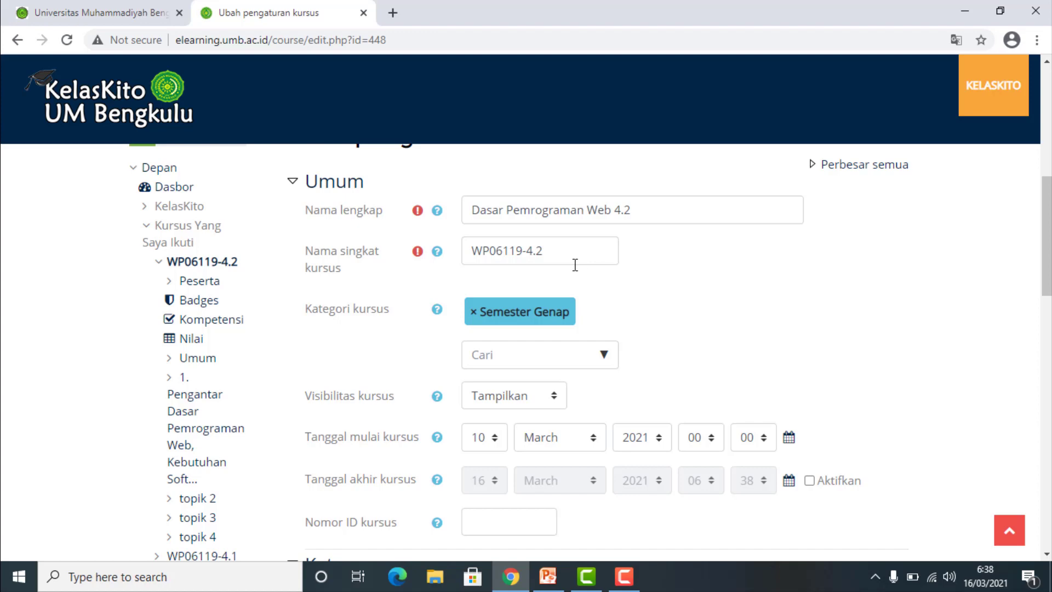
pyautogui.scroll(-3, 576, 265)
pyautogui.scroll(-13, 575, 266)
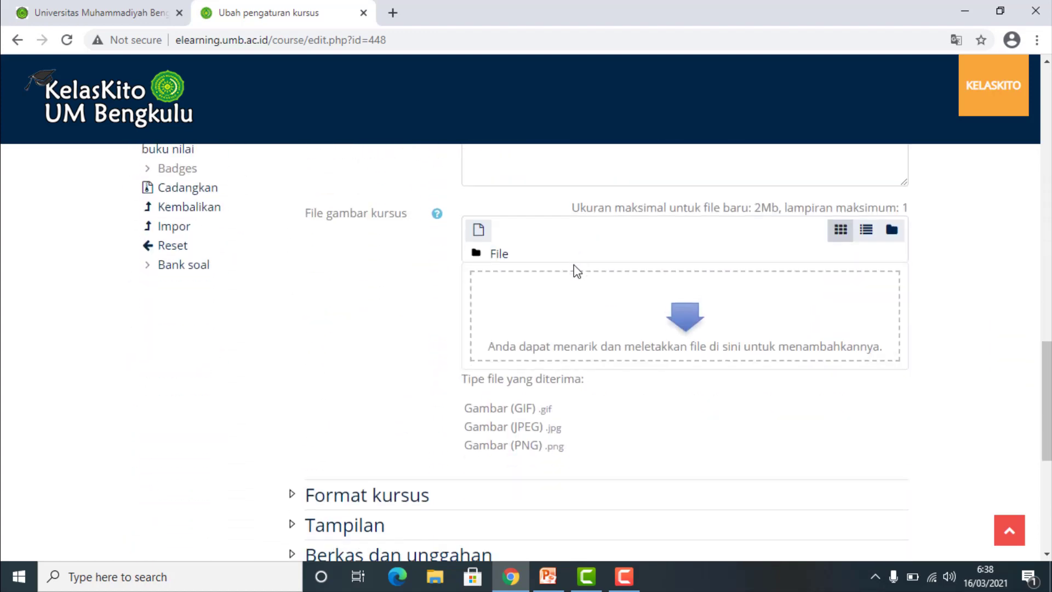
pyautogui.scroll(-3, 574, 265)
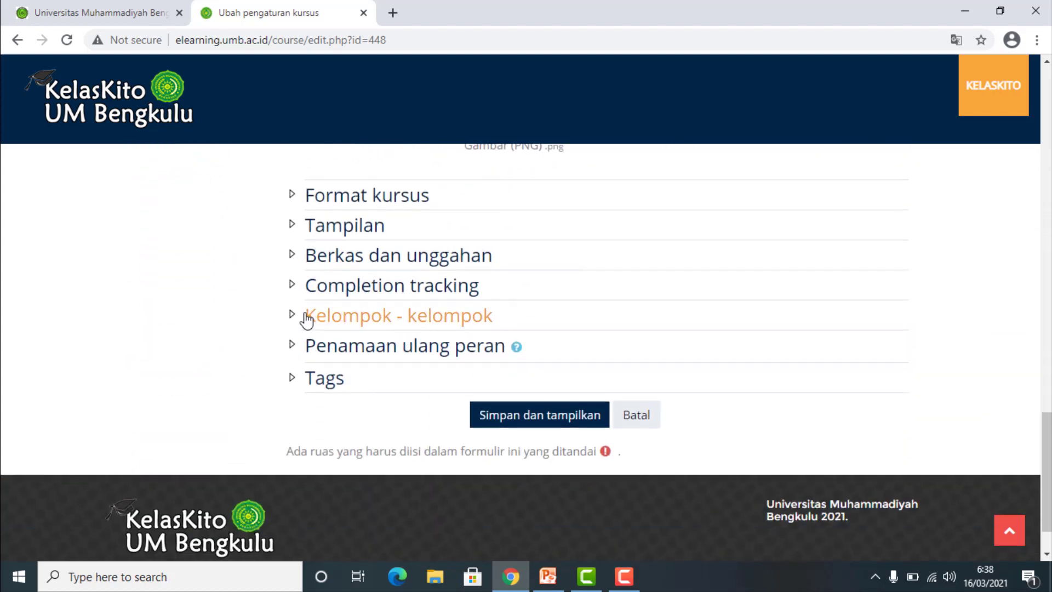
pyautogui.click(295, 317)
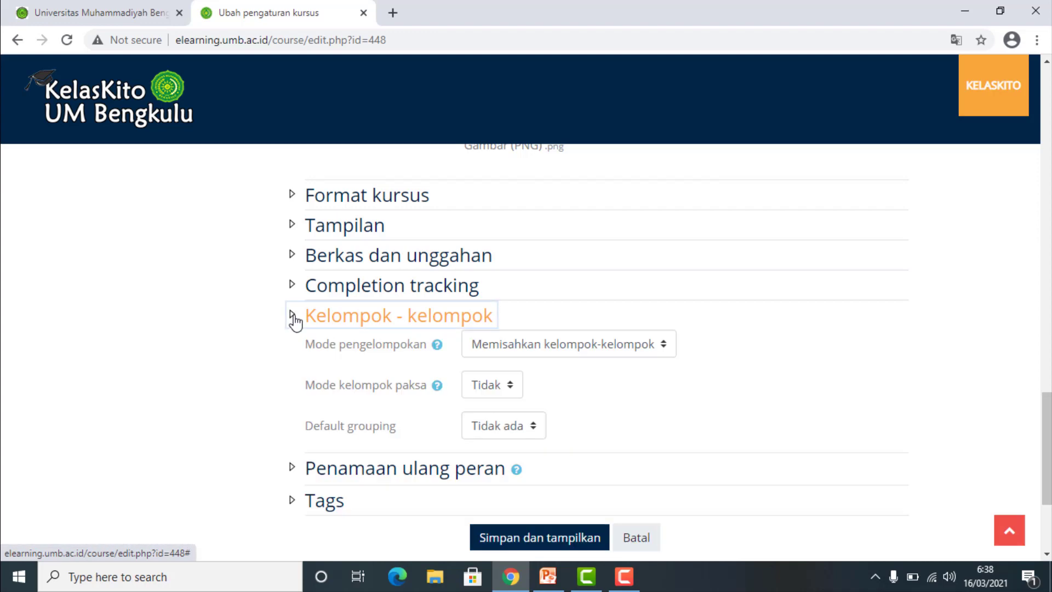
# - Keep the grouping mode at Memisahkan kelompok-kelompok, then save and display the course
pyautogui.click(616, 345)
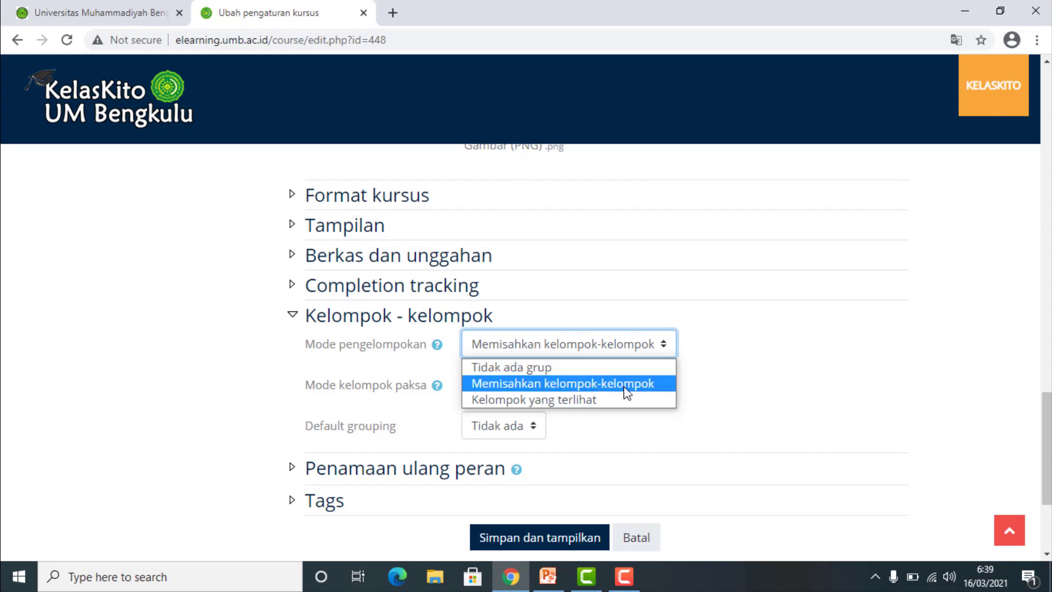
pyautogui.click(789, 371)
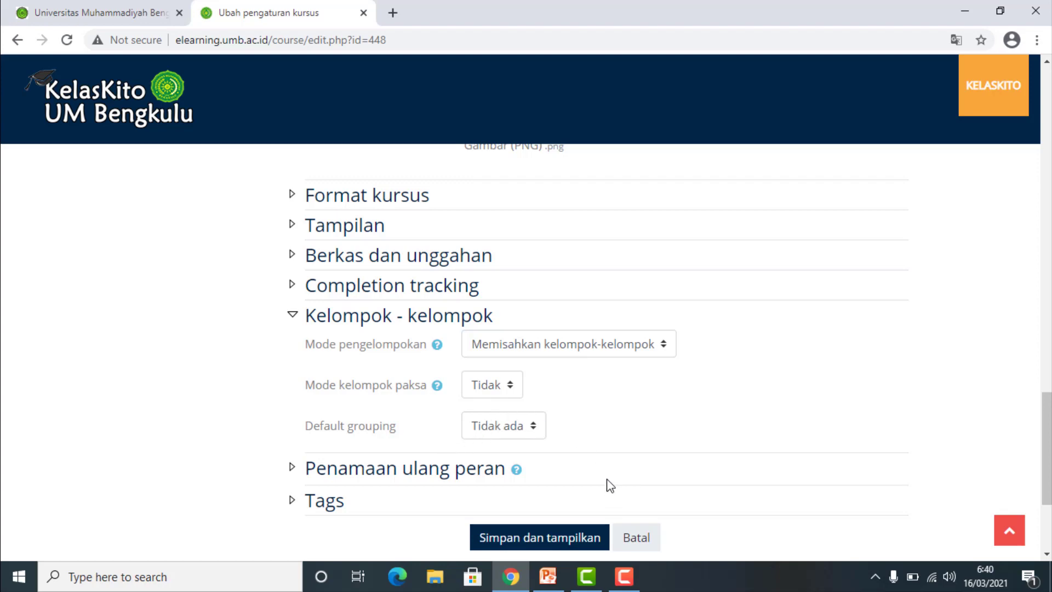
pyautogui.click(562, 543)
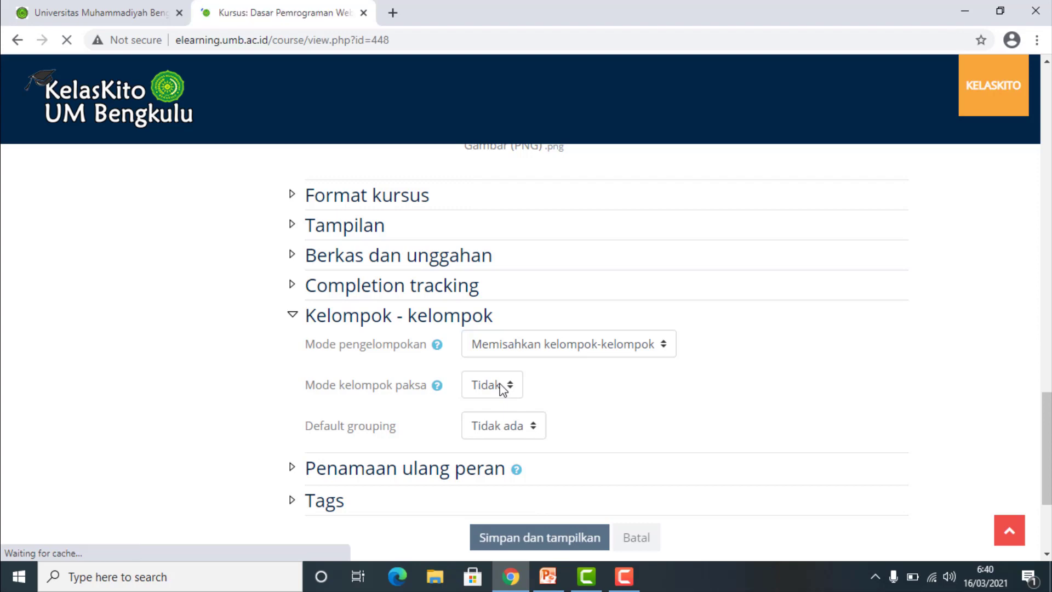
# - Open the Metode pendaftaran page from the course's user administration and bring its list of methods into view
pyautogui.scroll(-6, 460, 364)
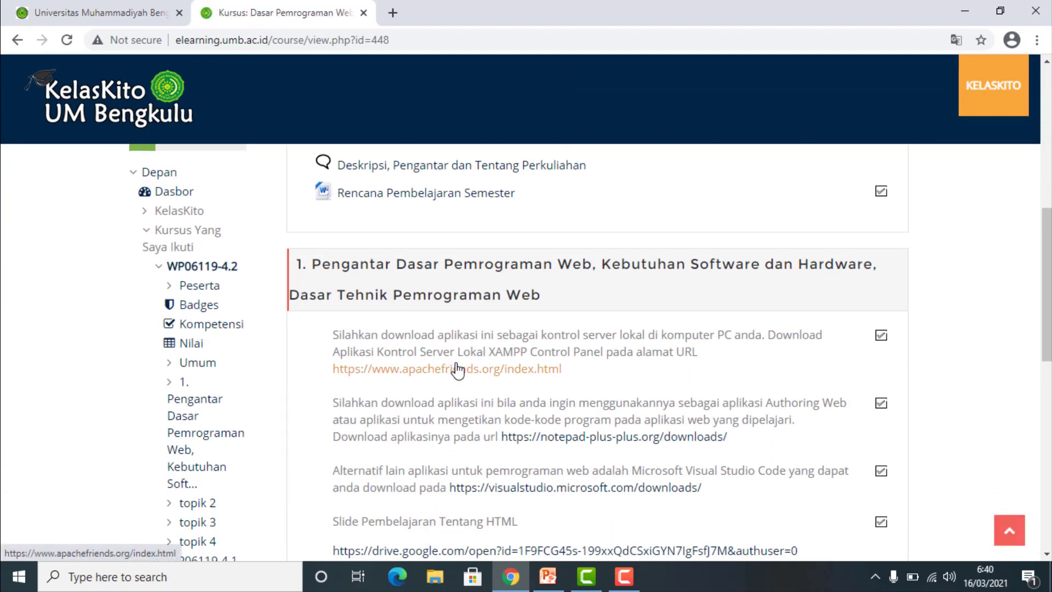
pyautogui.scroll(-9, 254, 365)
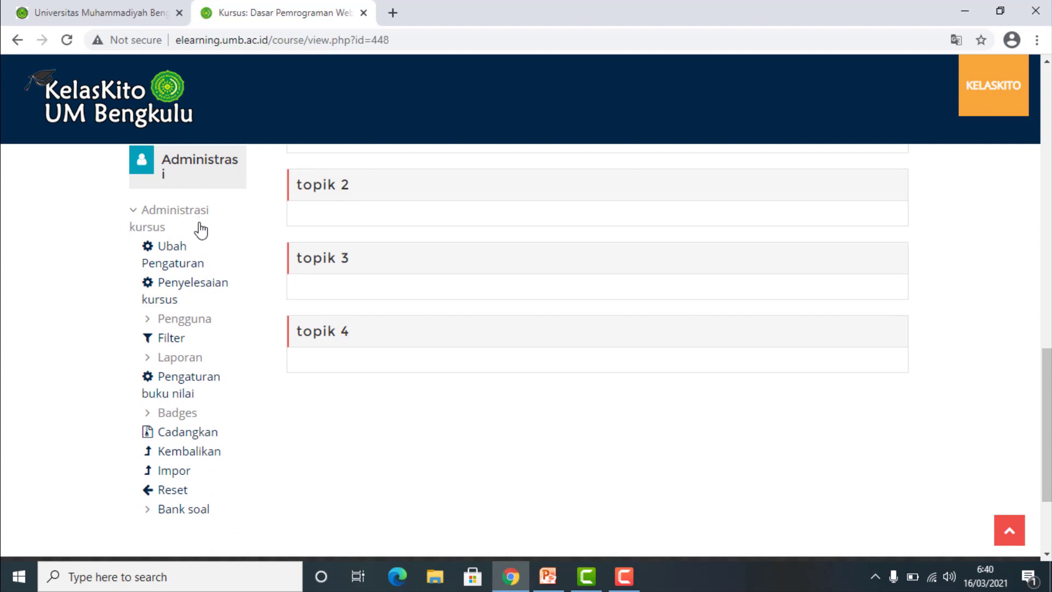
pyautogui.click(182, 323)
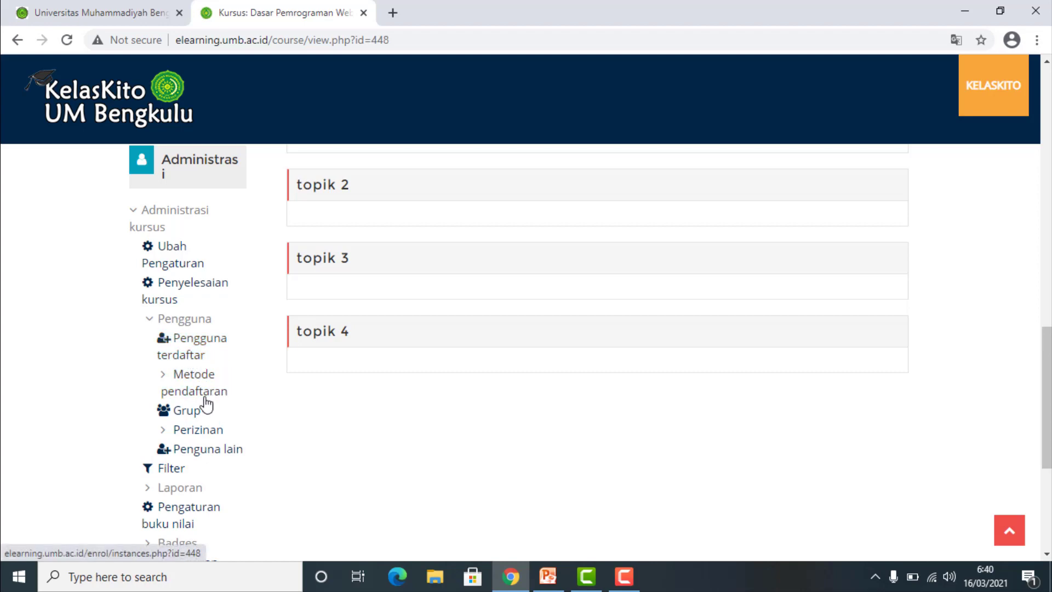
pyautogui.click(184, 387)
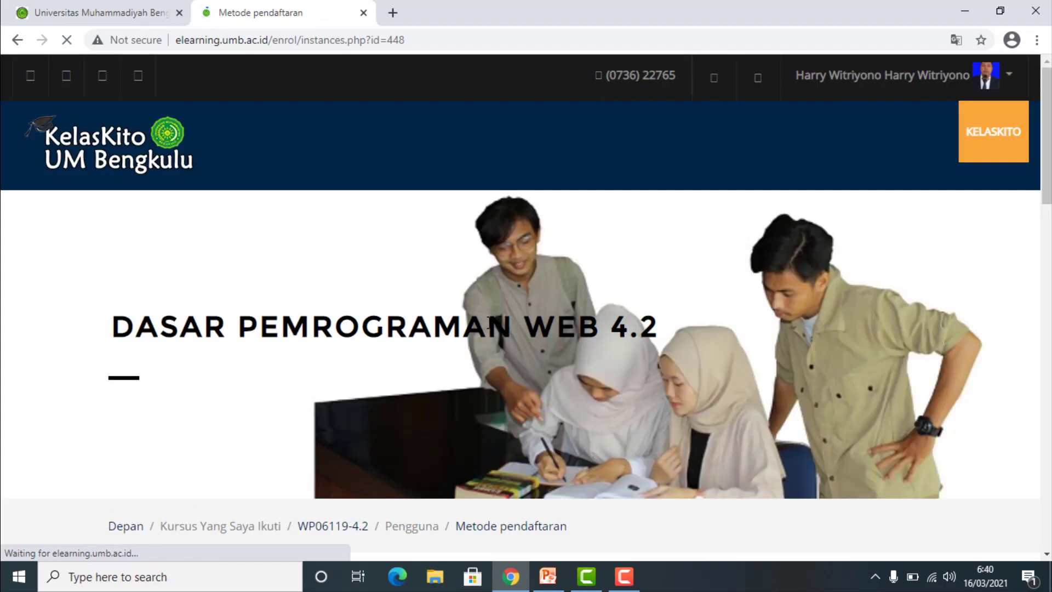
pyautogui.scroll(-5, 488, 321)
pyautogui.scroll(-3, 492, 329)
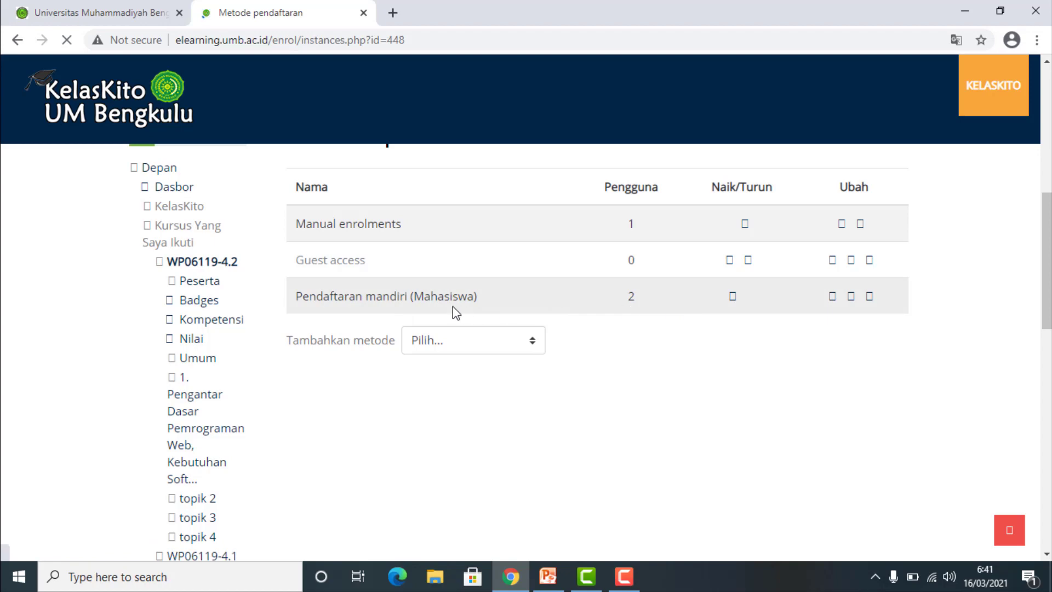
# - Disable the Pendaftaran mandiri (Mahasiswa) enrolment method and enable it again
pyautogui.click(852, 299)
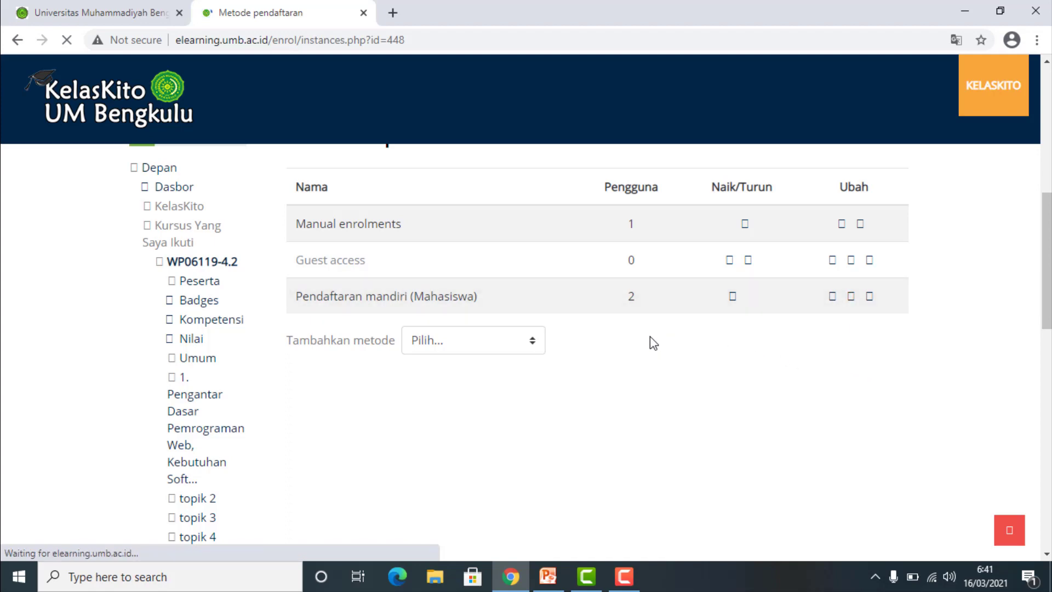
pyautogui.click(851, 299)
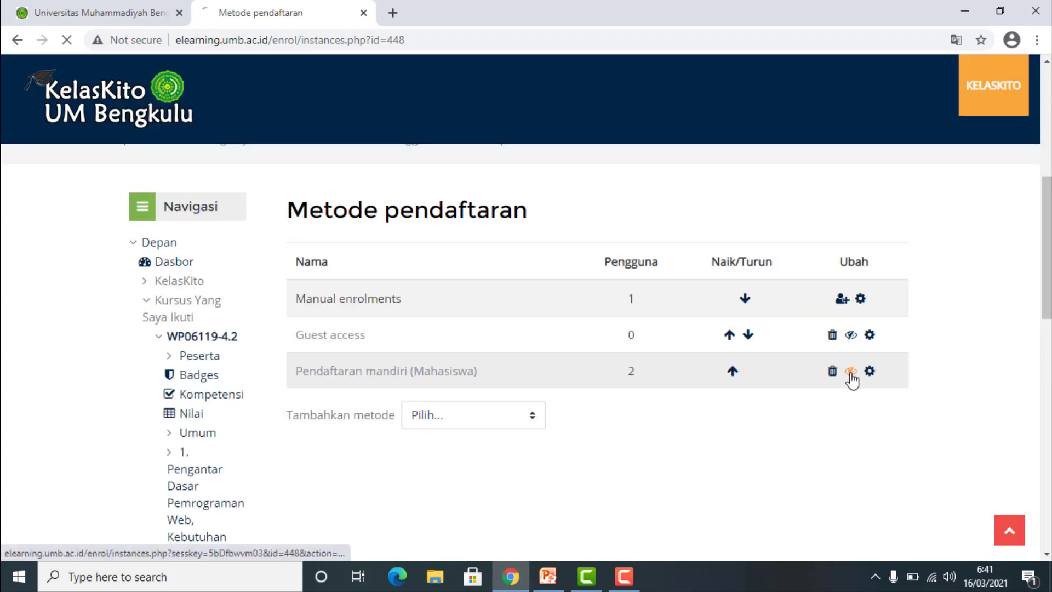
pyautogui.click(852, 373)
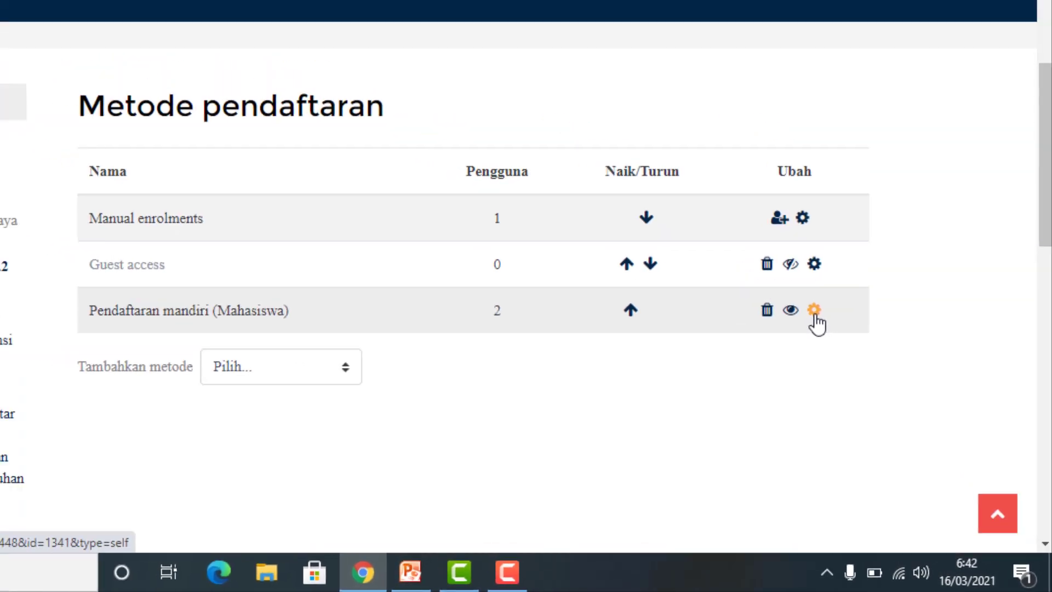
# - Open the Pendaftaran mandiri (Mahasiswa) settings, reveal the enrolment key and hide it again
pyautogui.click(763, 251)
pyautogui.scroll(-1, 639, 337)
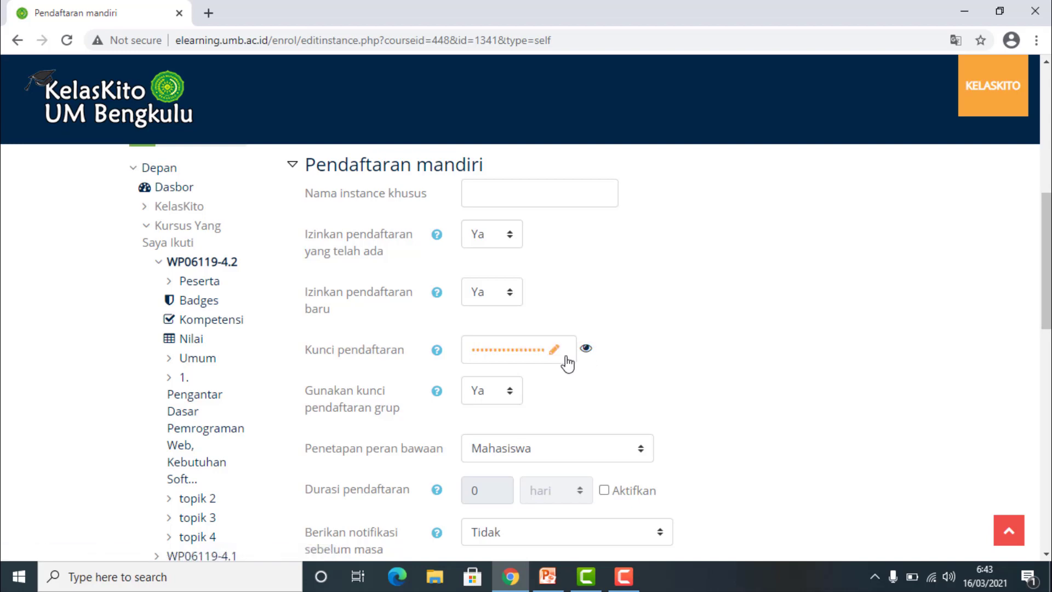
pyautogui.click(586, 349)
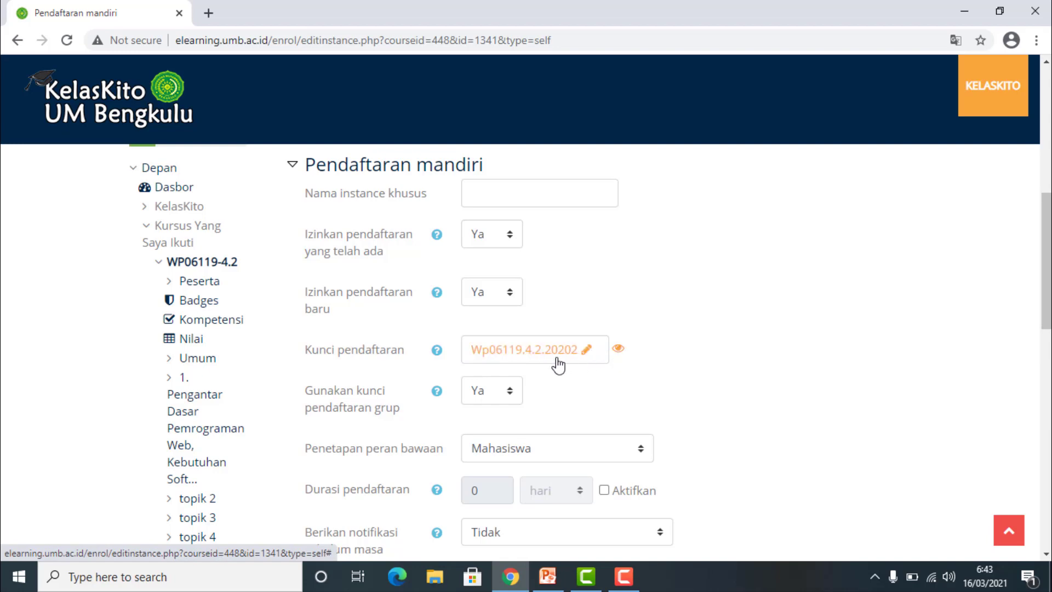
pyautogui.click(619, 349)
# - Review the remaining self-enrolment options and save the settings with their existing values
pyautogui.scroll(-3, 511, 387)
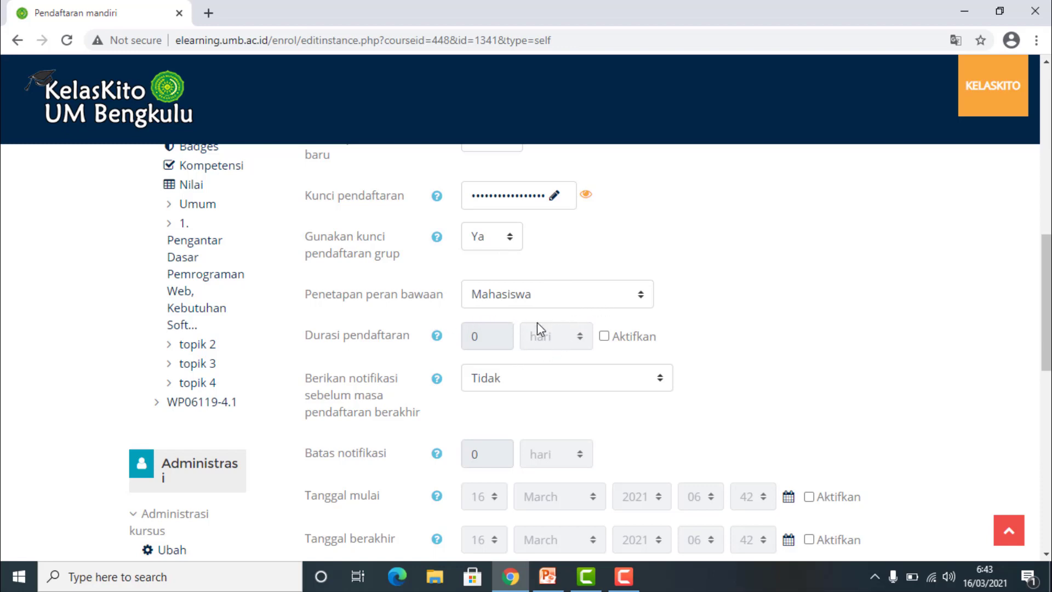
pyautogui.scroll(-1, 542, 322)
pyautogui.scroll(-1, 542, 324)
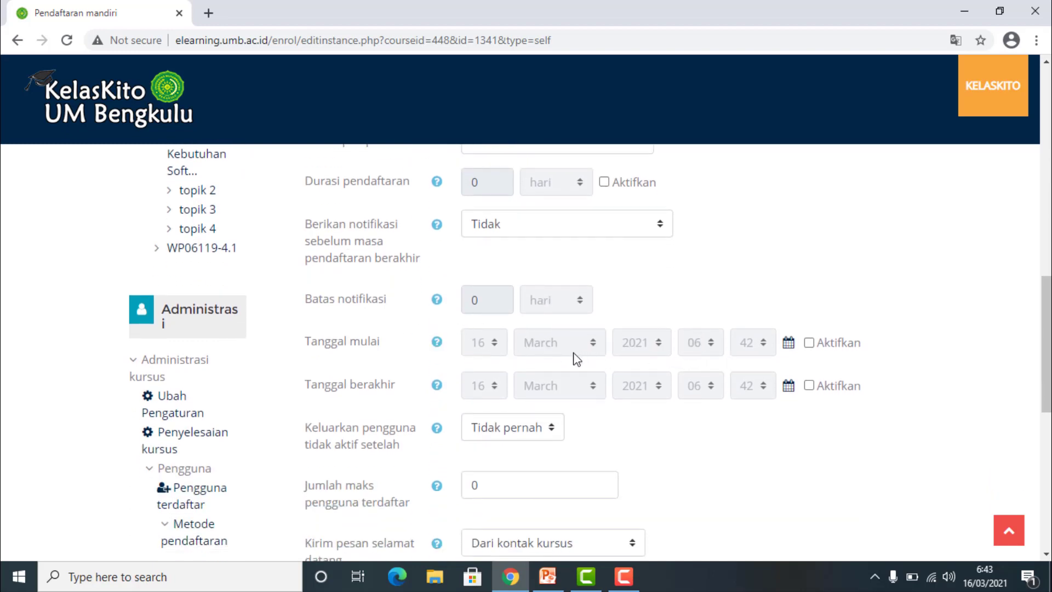
pyautogui.scroll(-2, 534, 371)
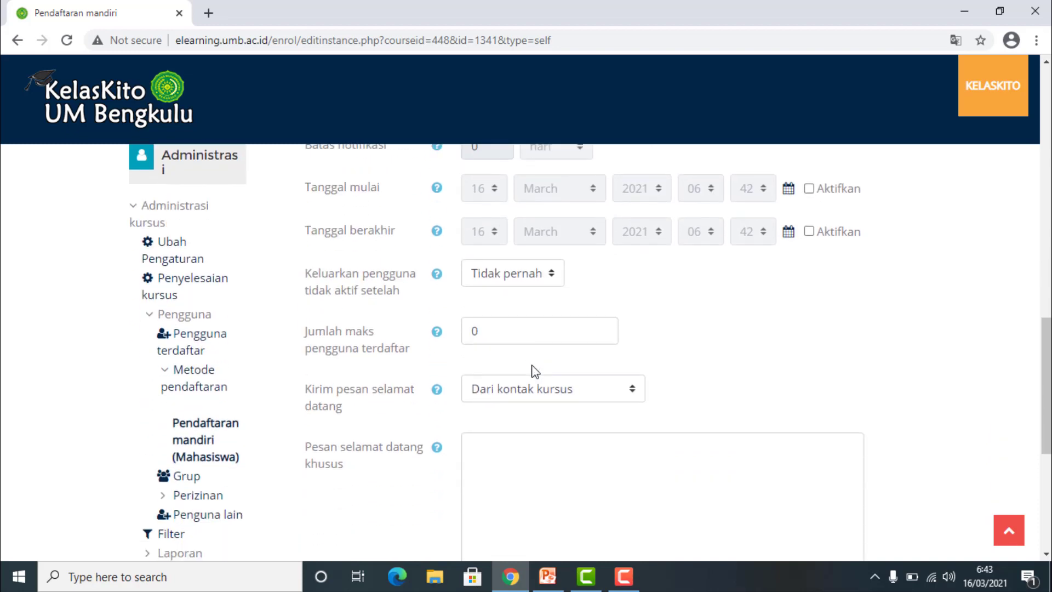
pyautogui.scroll(-3, 534, 371)
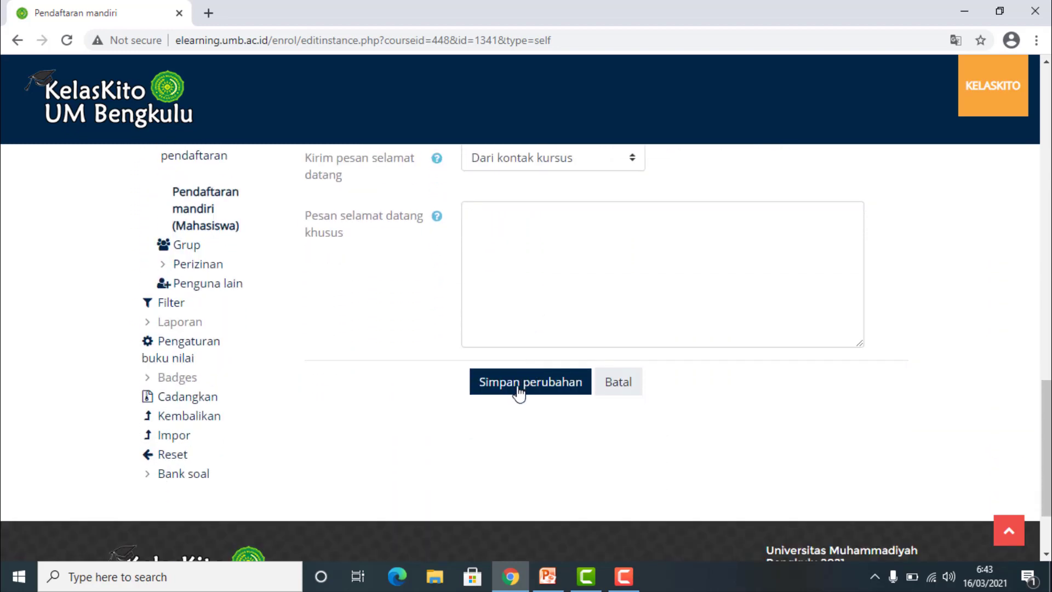
pyautogui.click(519, 383)
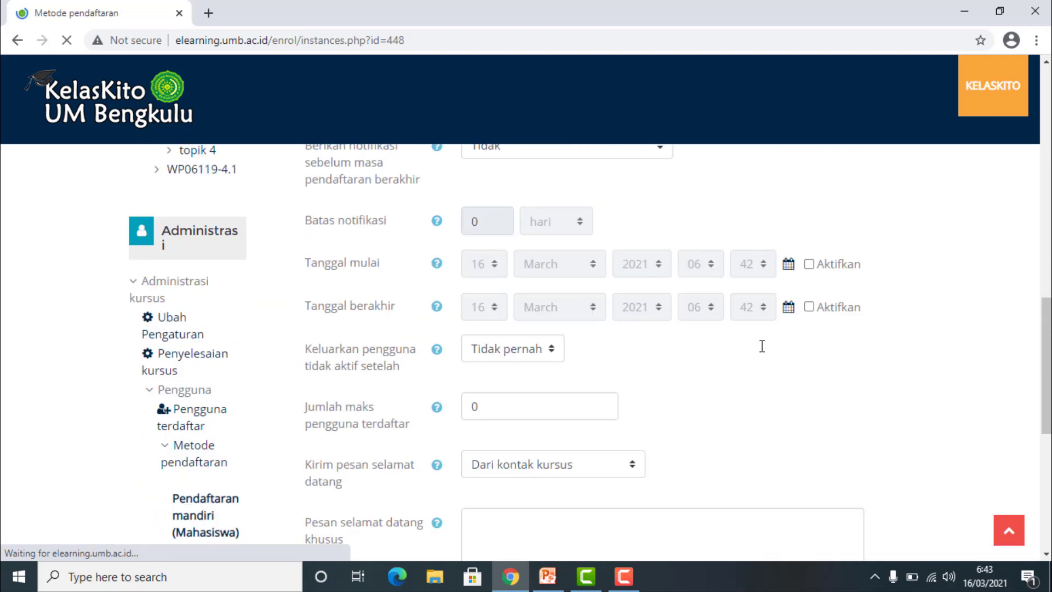
pyautogui.scroll(4, 754, 345)
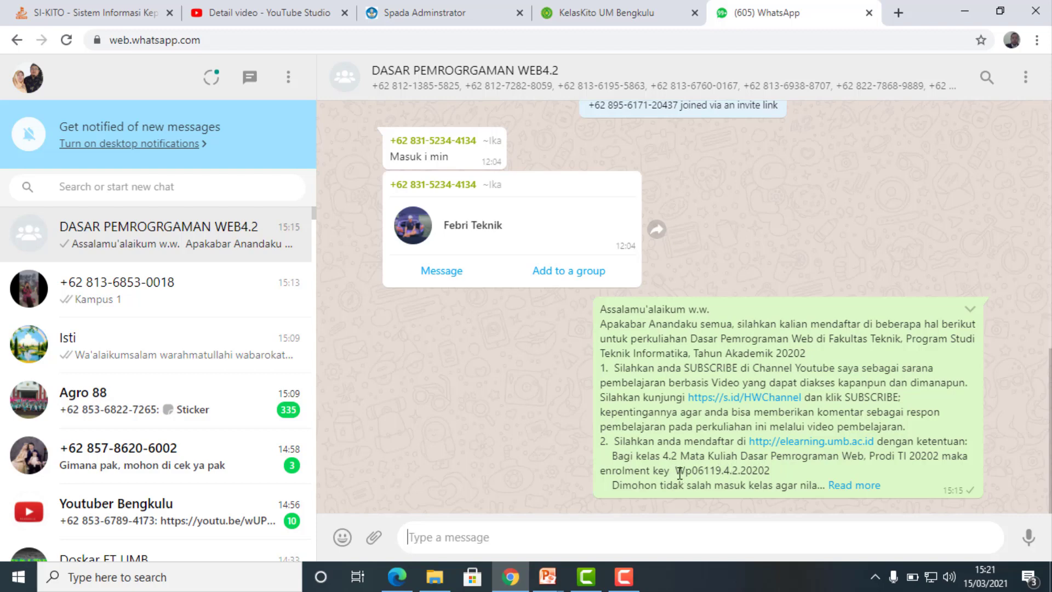
# - Copy the enrolment key from the class 4.2 announcement in the WhatsApp group chat
pyautogui.moveTo(676, 472); pyautogui.dragTo(761, 469)
pyautogui.rightClick(761, 470)
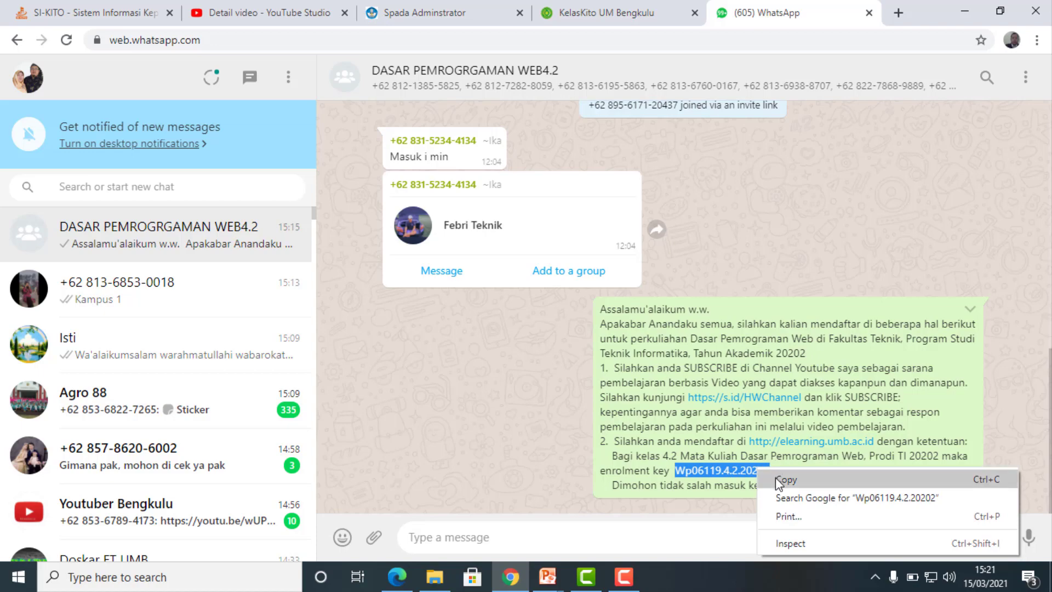
pyautogui.click(775, 477)
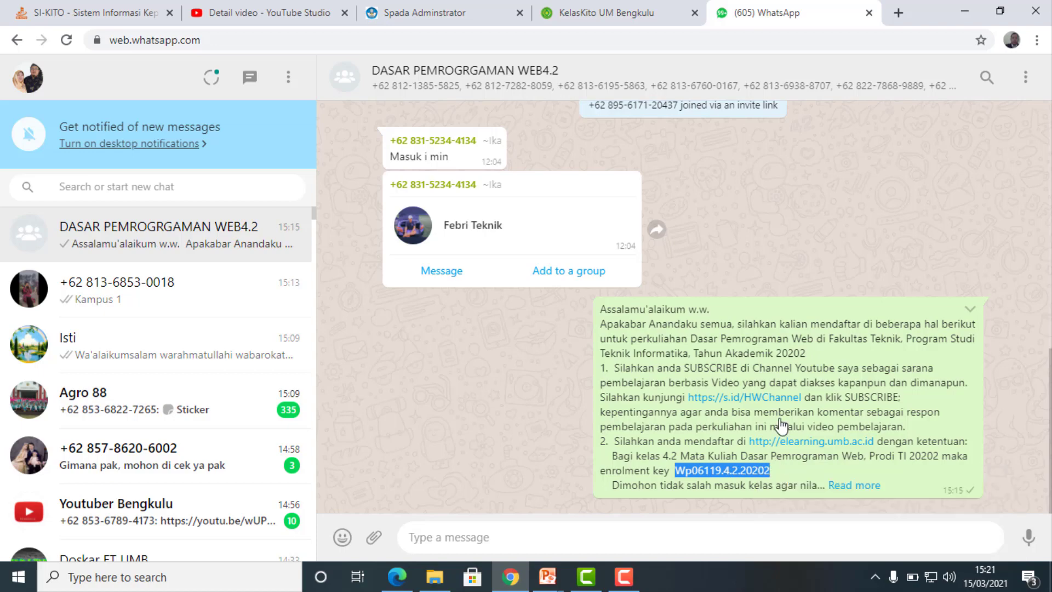
# - Switch to the KelasKito UM Bengkulu site and log in with the student's username and password
pyautogui.click(643, 12)
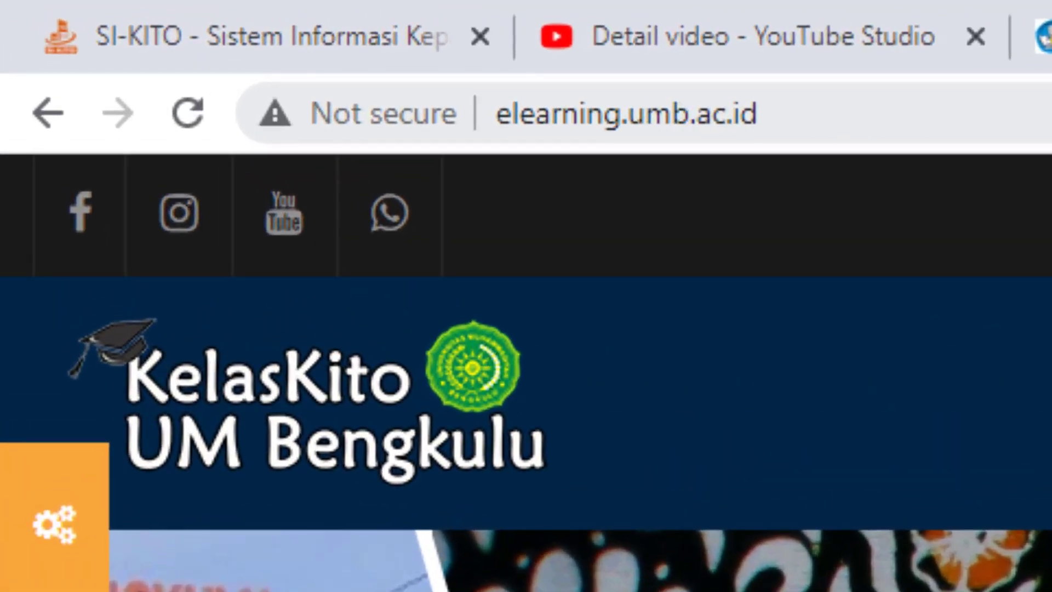
pyautogui.click(451, 125)
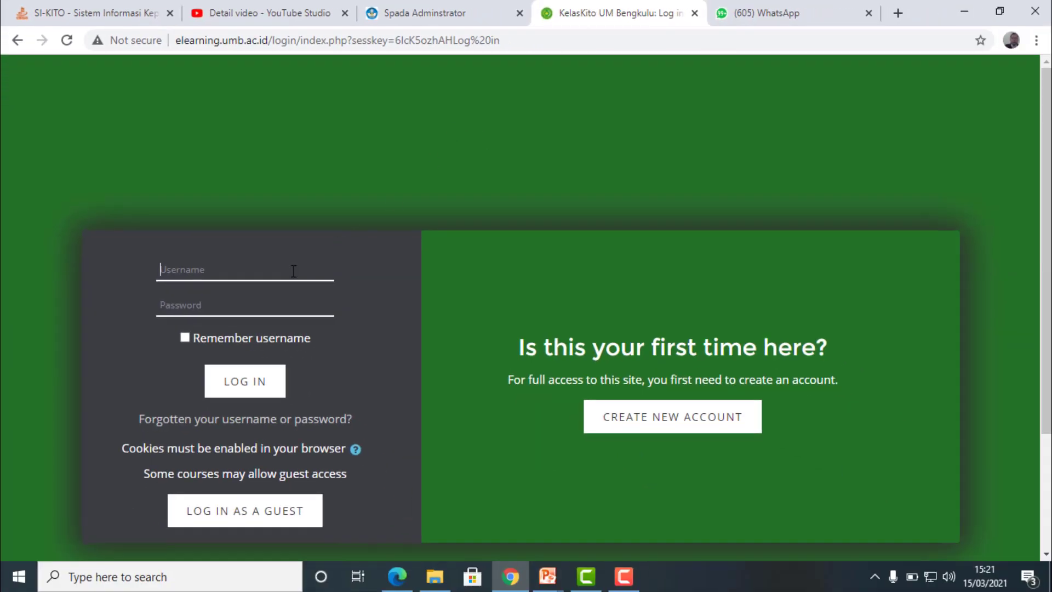
pyautogui.click(294, 270)
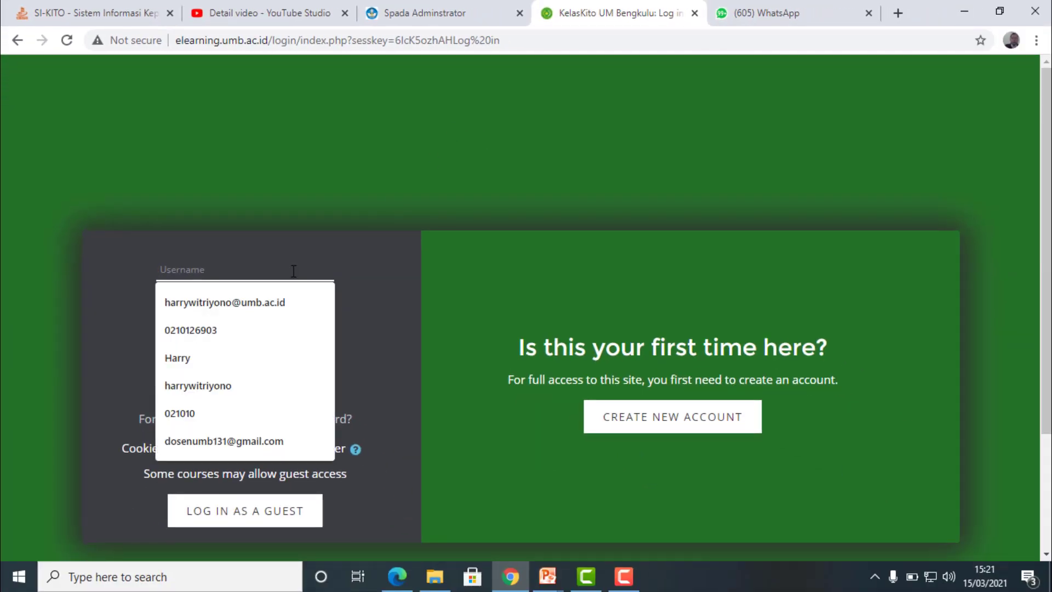
pyautogui.click(249, 302)
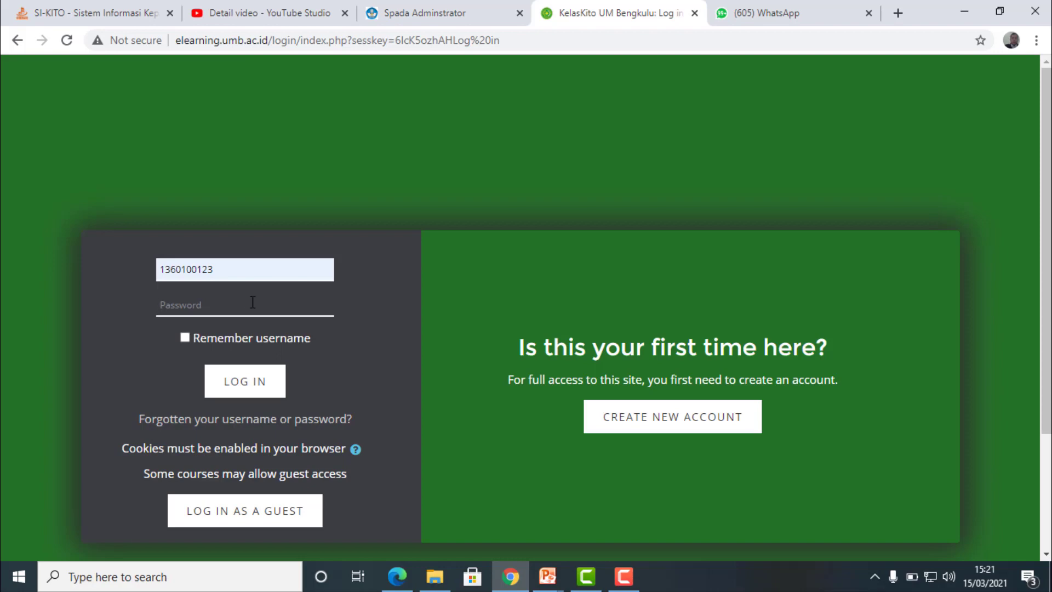
pyautogui.write('•')
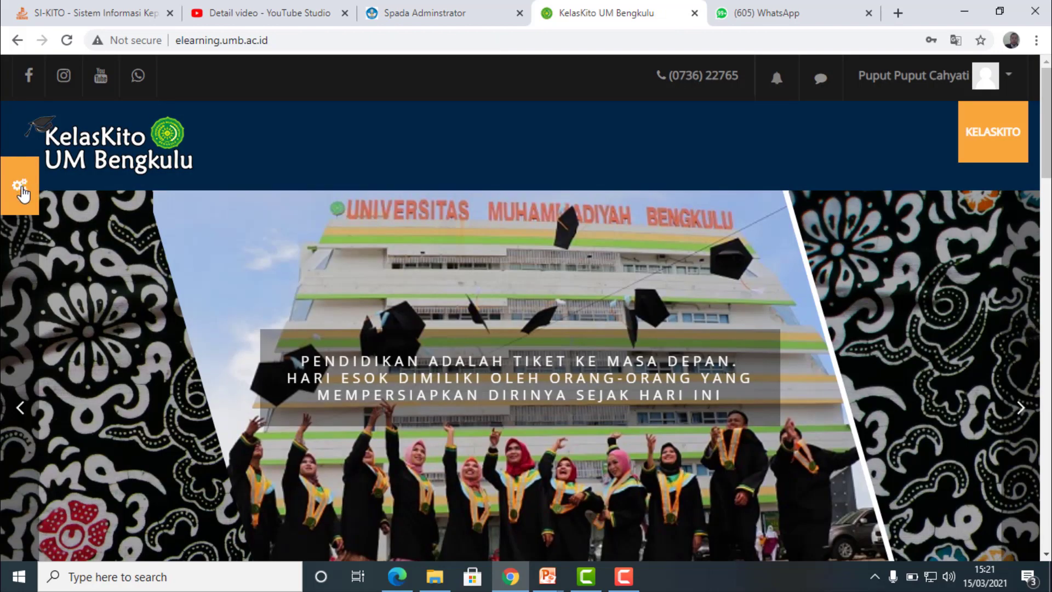
# - Open a faculty's course list from the Online Course Categories on the KelasKito home page
pyautogui.scroll(-10, 251, 305)
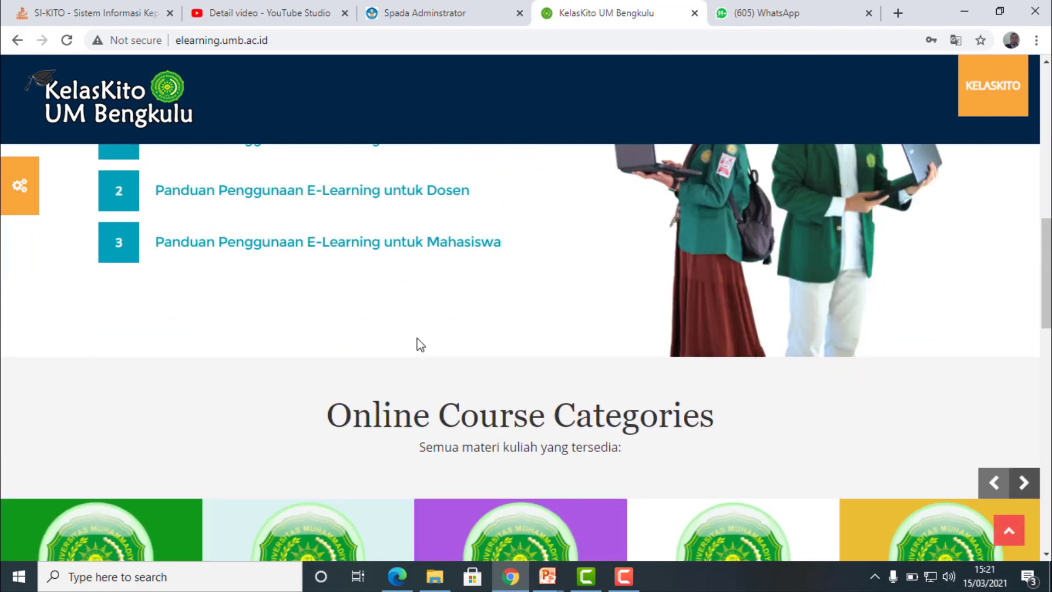
pyautogui.scroll(-5, 417, 338)
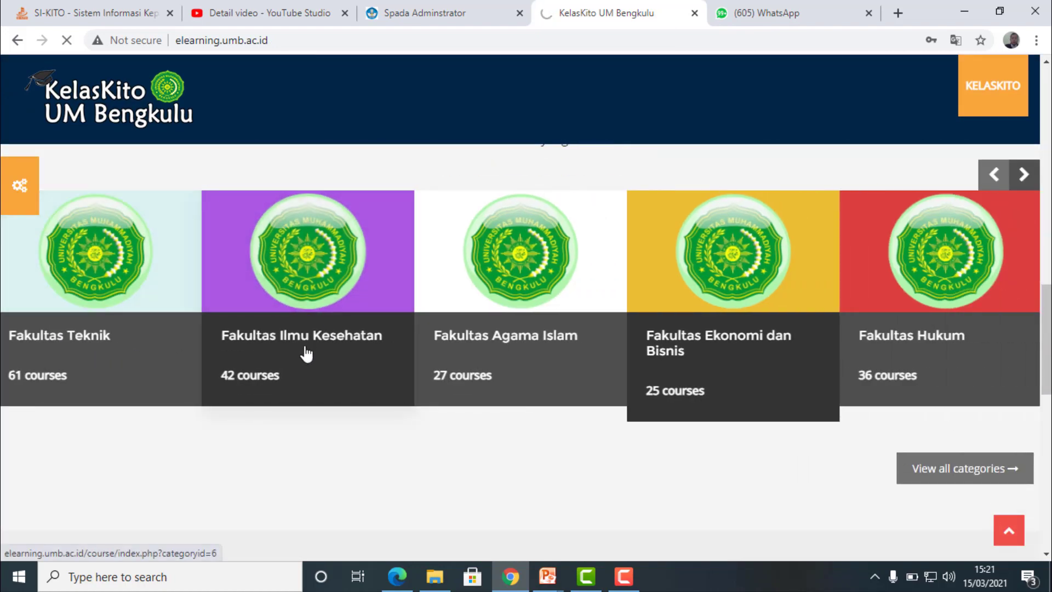
pyautogui.click(306, 353)
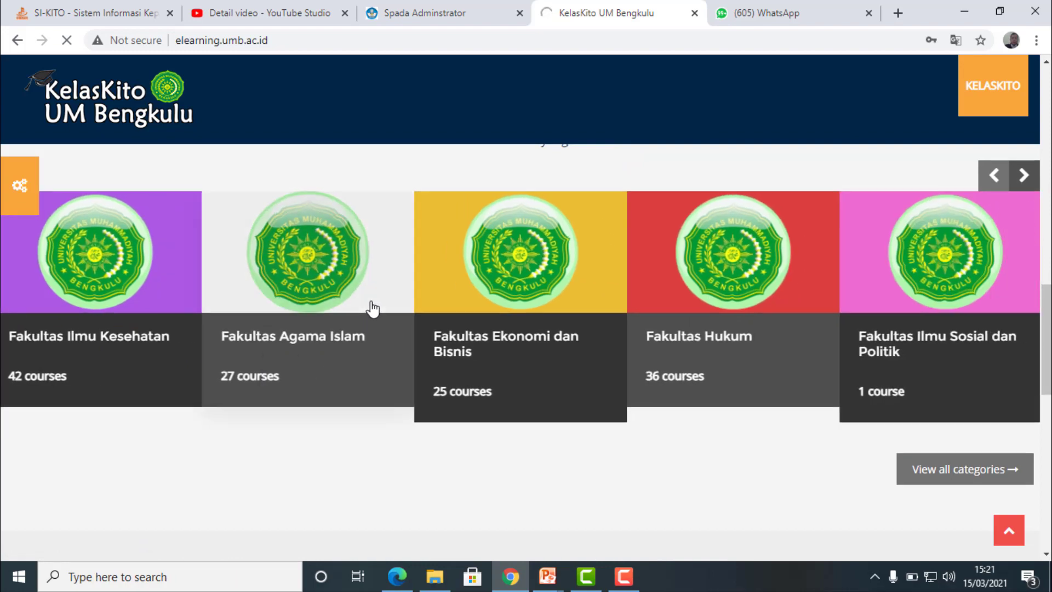
# - Expand Semester Genap under Teknik Informatika in Fakultas Teknik and open the rest of its course list
pyautogui.scroll(7, 368, 306)
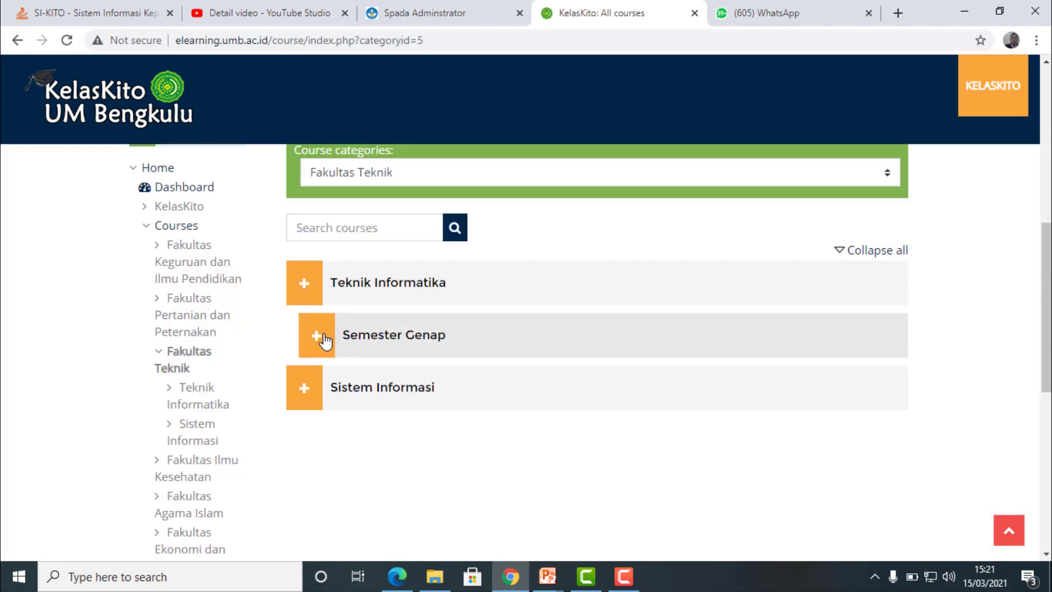
pyautogui.click(317, 342)
pyautogui.scroll(-7, 546, 343)
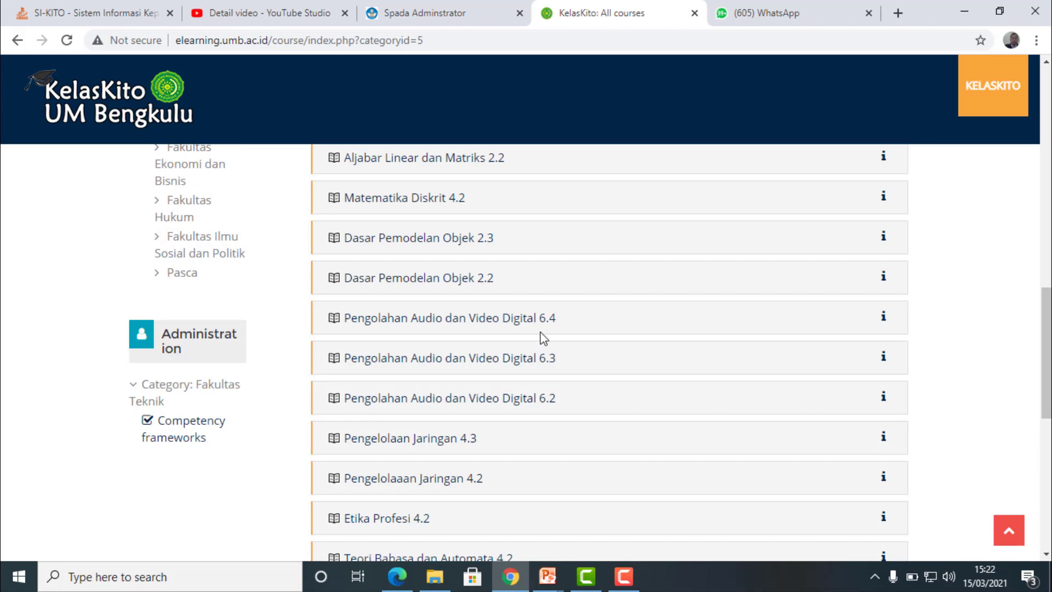
pyautogui.scroll(-8, 543, 337)
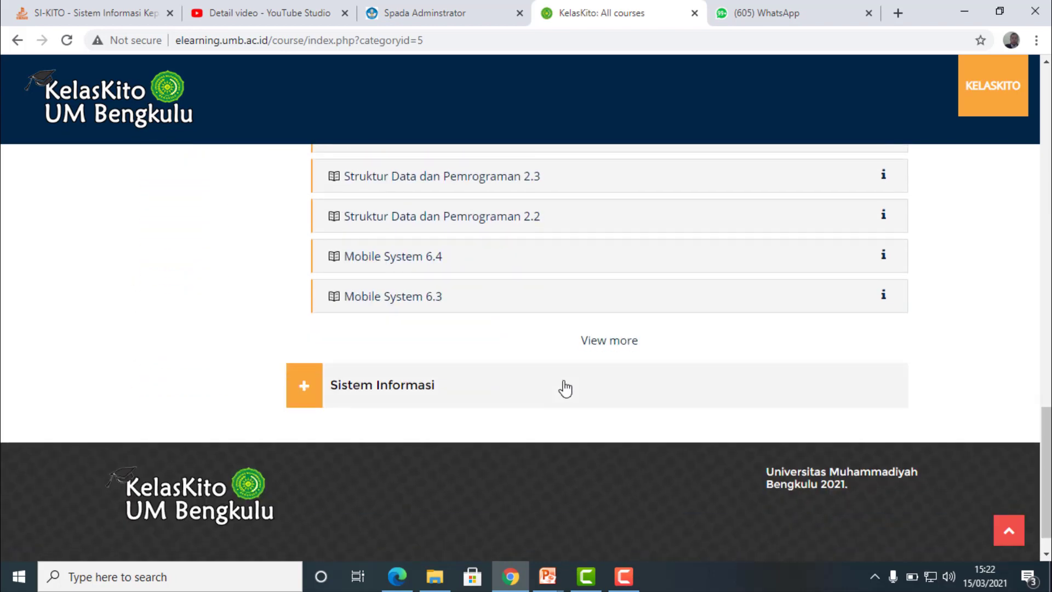
pyautogui.click(608, 343)
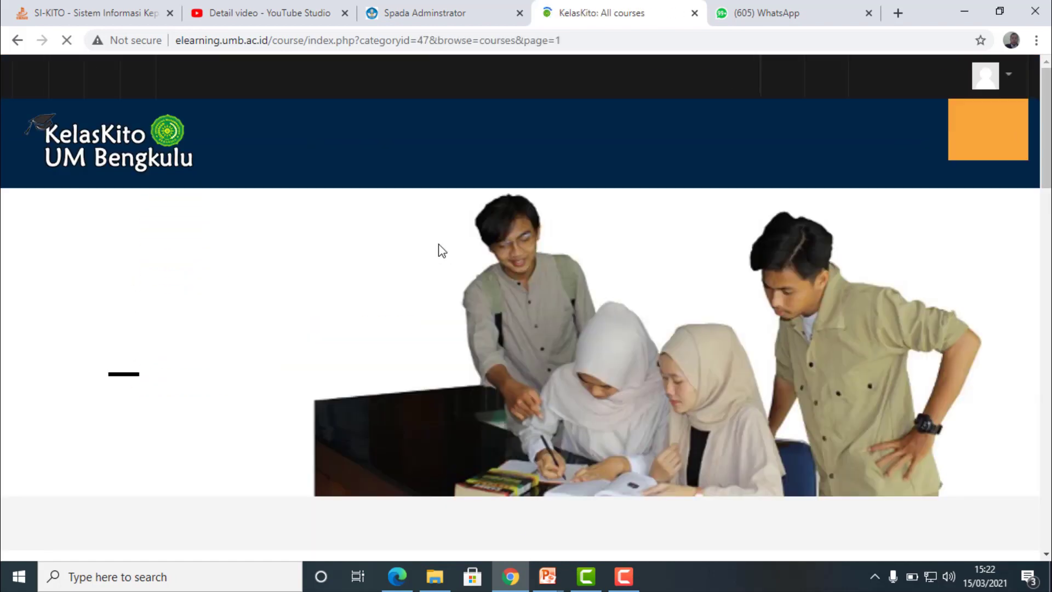
pyautogui.scroll(-12, 509, 447)
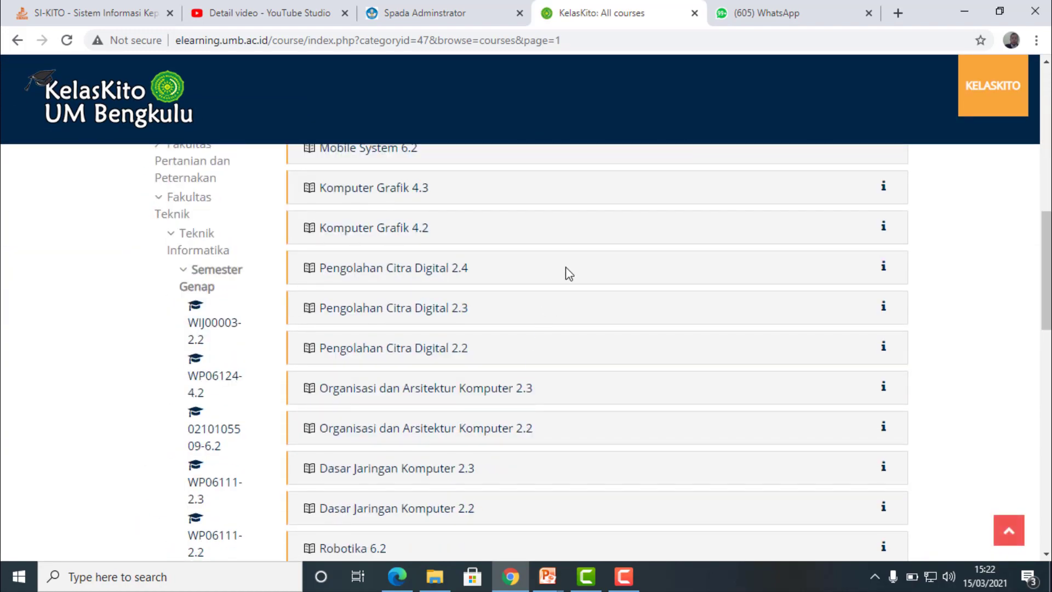
# - Browse pages 2 and 3 of the Semester Genap courses and open Dasar Pemrograman Web 4.2 from page 2
pyautogui.scroll(3, 592, 299)
pyautogui.click(612, 259)
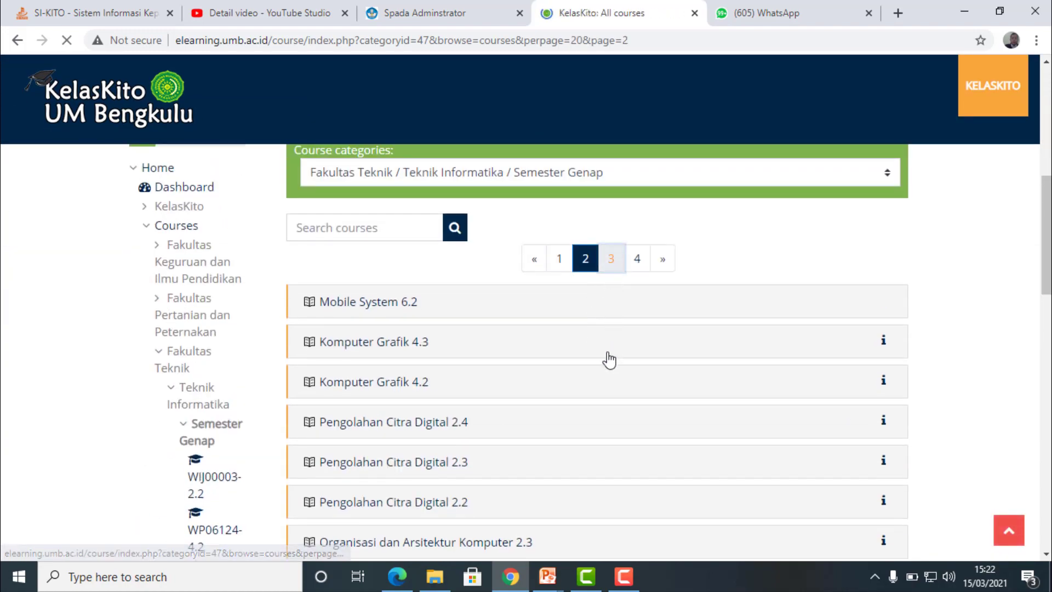
pyautogui.scroll(-10, 597, 372)
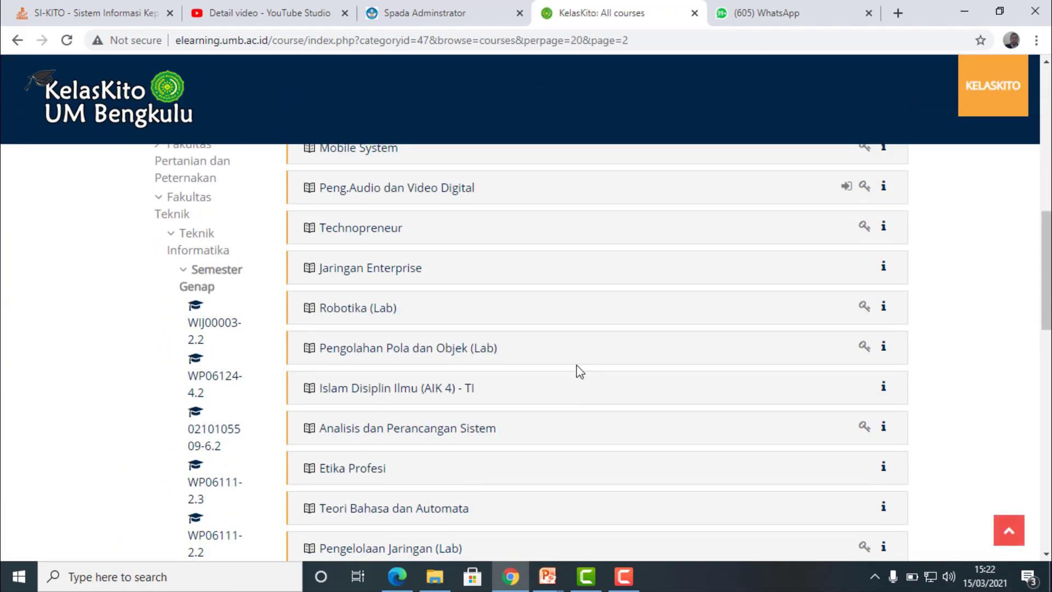
pyautogui.scroll(-4, 576, 365)
pyautogui.scroll(5, 577, 365)
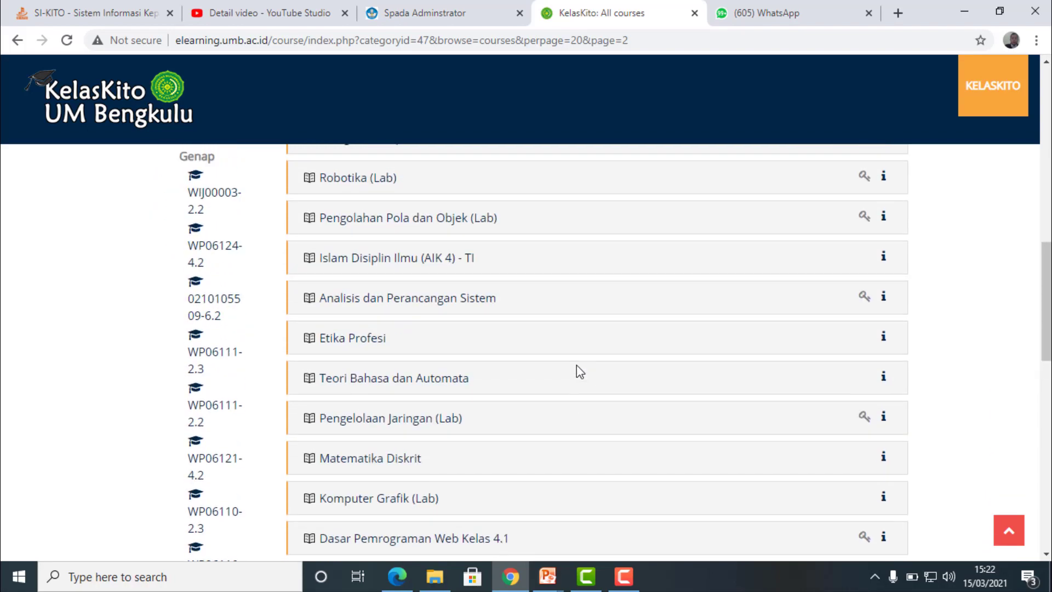
pyautogui.click(585, 182)
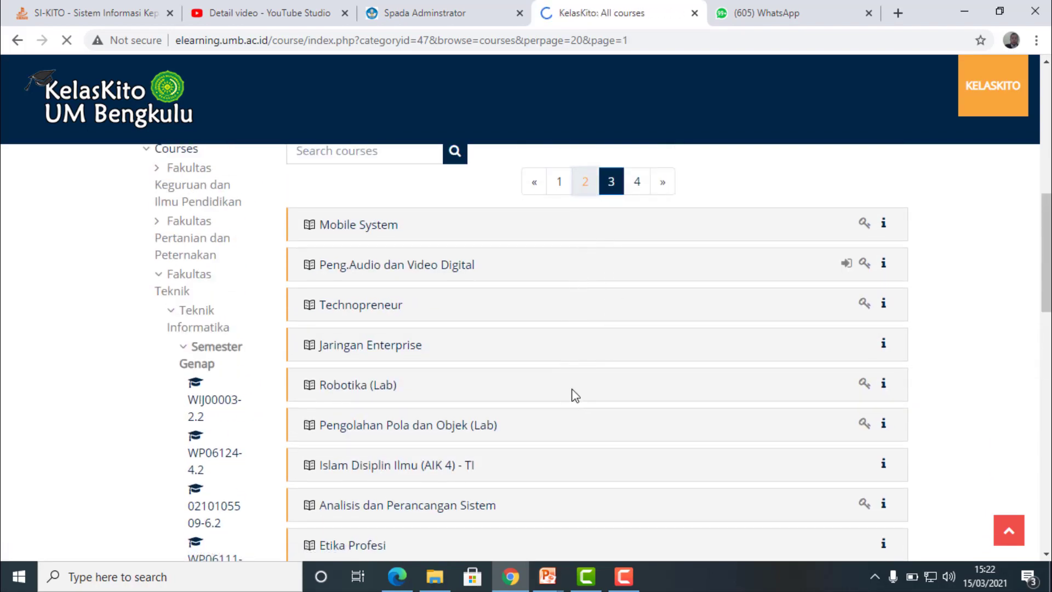
pyautogui.scroll(-10, 575, 398)
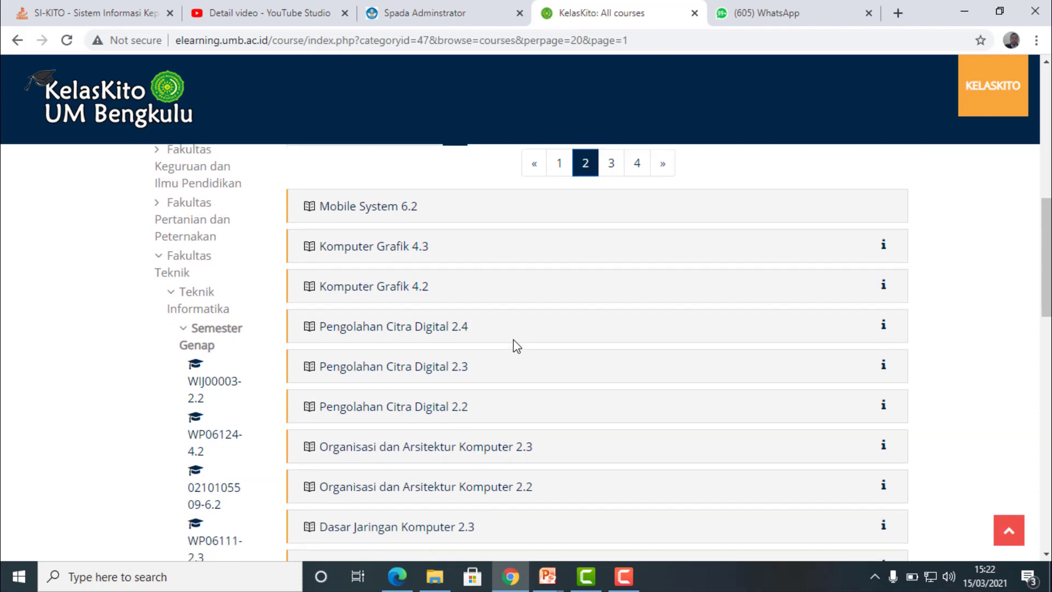
pyautogui.scroll(-5, 515, 344)
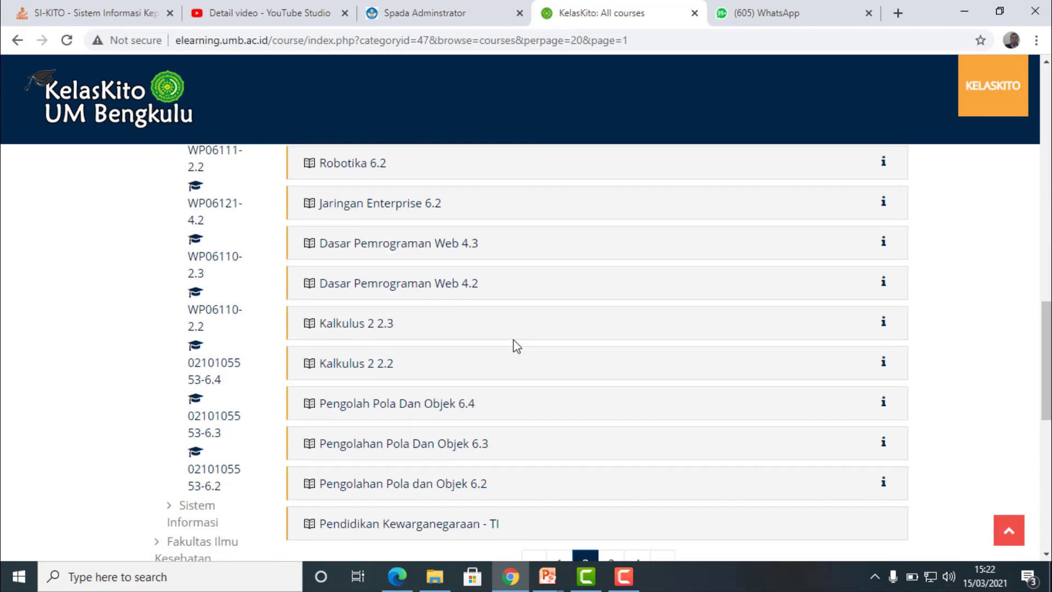
pyautogui.click(424, 285)
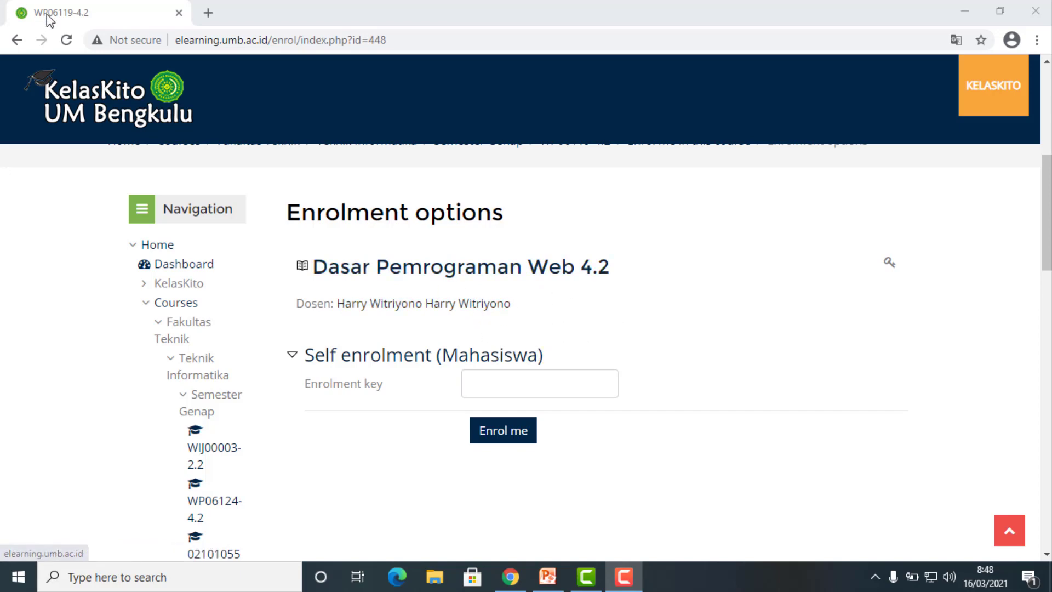
# - Check the enrolment options of Dasar Pemrograman Web 4.3 for comparison and return to the course list
pyautogui.click(17, 41)
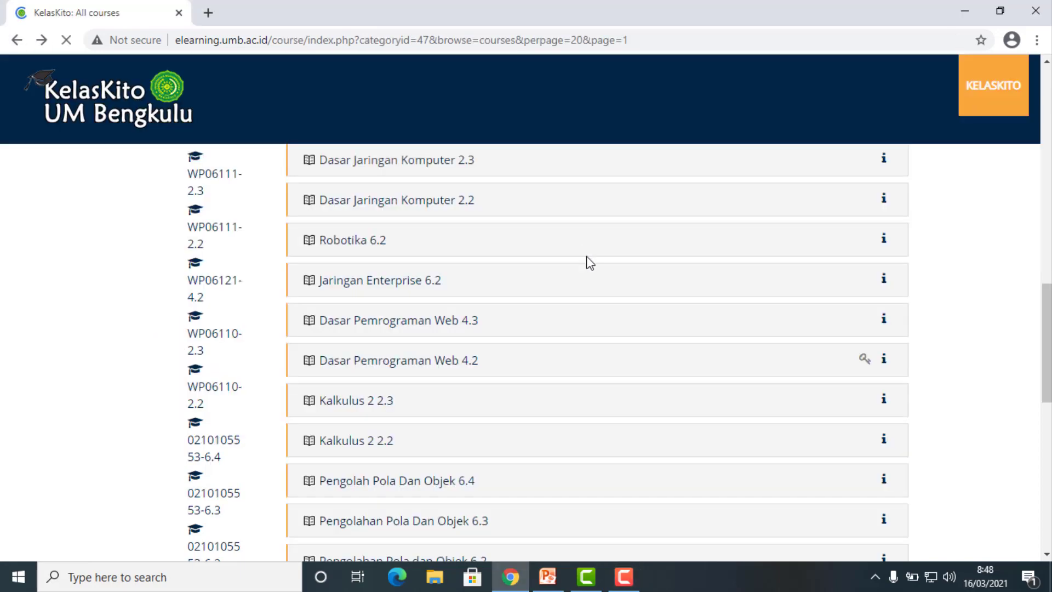
pyautogui.click(444, 323)
pyautogui.scroll(-5, 553, 329)
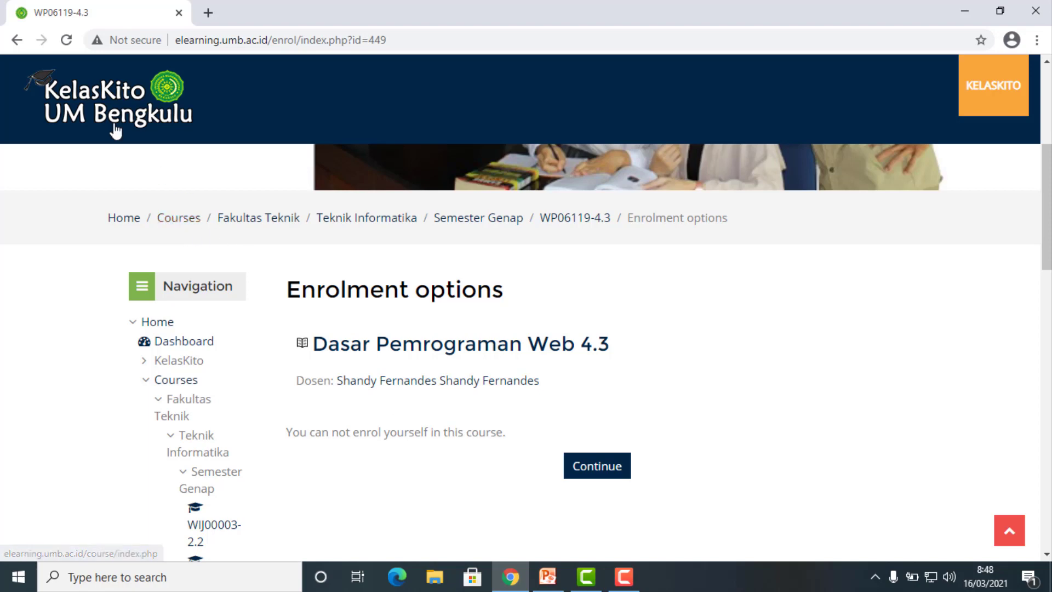
pyautogui.click(17, 40)
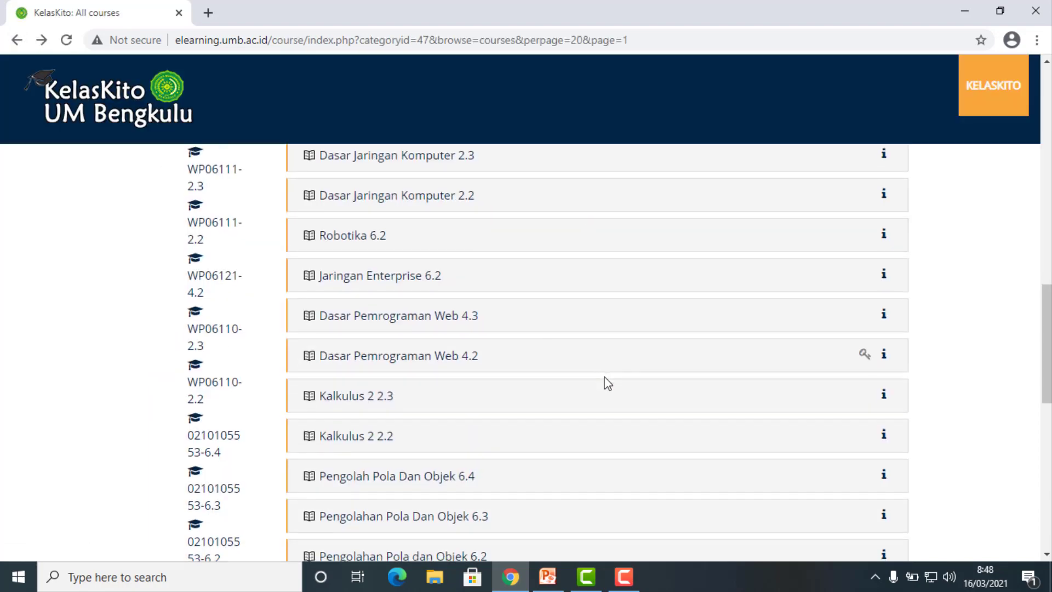
# - Open Dasar Pemrograman Web 4.2, paste the copied enrolment key into its self-enrolment form and enrol in the course
pyautogui.scroll(-3, 604, 383)
pyautogui.click(447, 211)
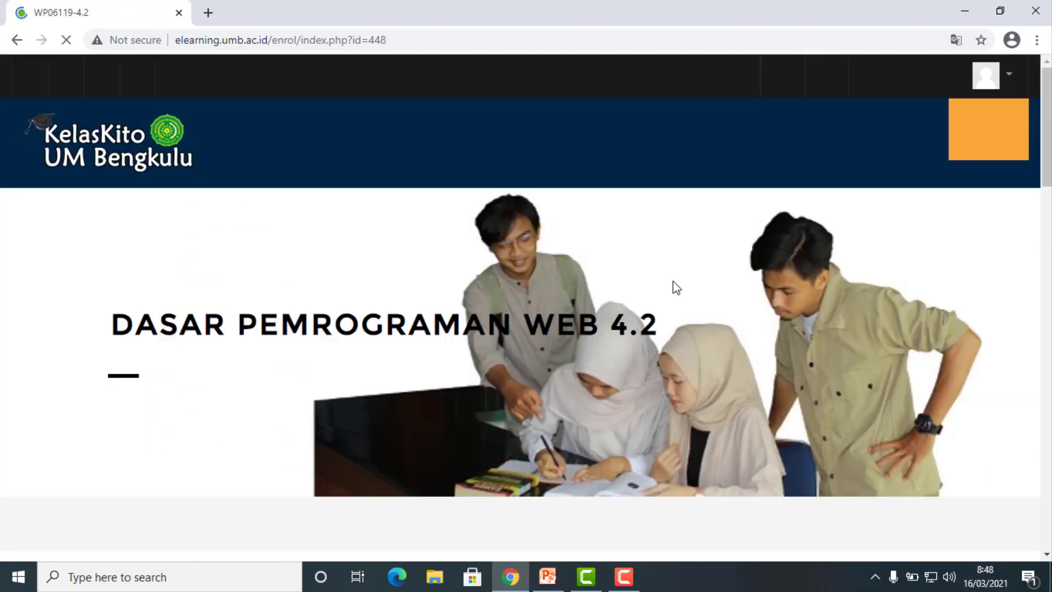
pyautogui.scroll(-4, 591, 439)
pyautogui.scroll(-3, 595, 452)
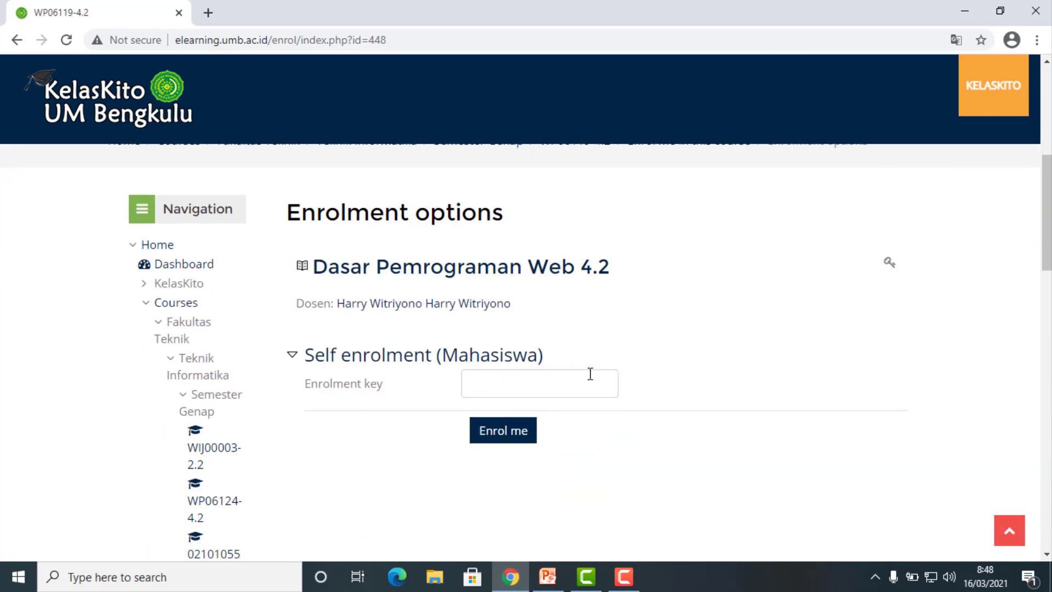
pyautogui.rightClick(550, 387)
pyautogui.click(605, 268)
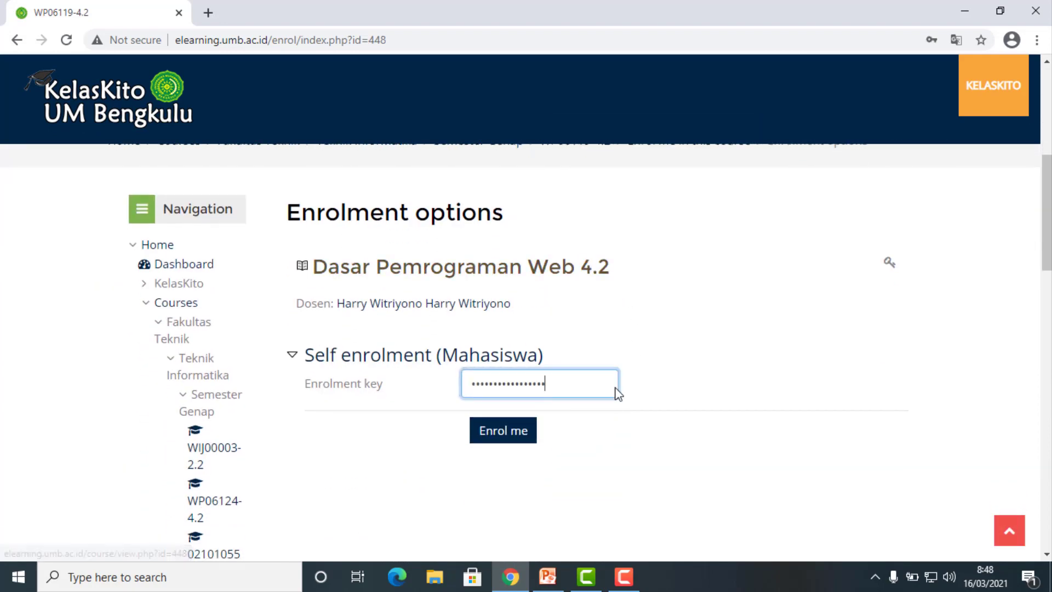
pyautogui.click(514, 438)
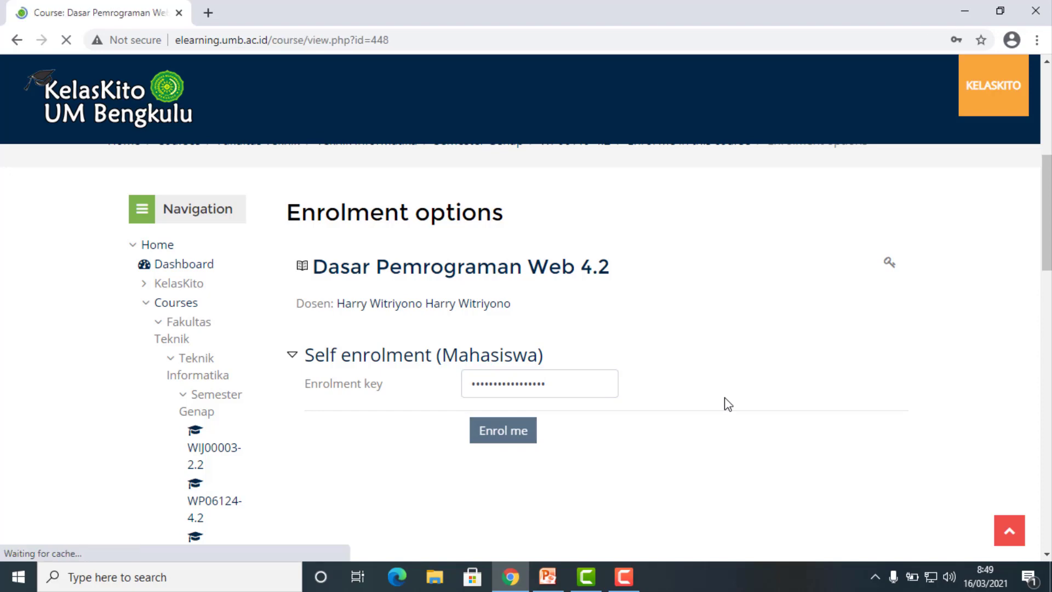
# - Examine the enrolled course page, including the introductory resources, the first topic's materials and their completion boxes
pyautogui.scroll(-1, 689, 386)
pyautogui.scroll(-4, 680, 411)
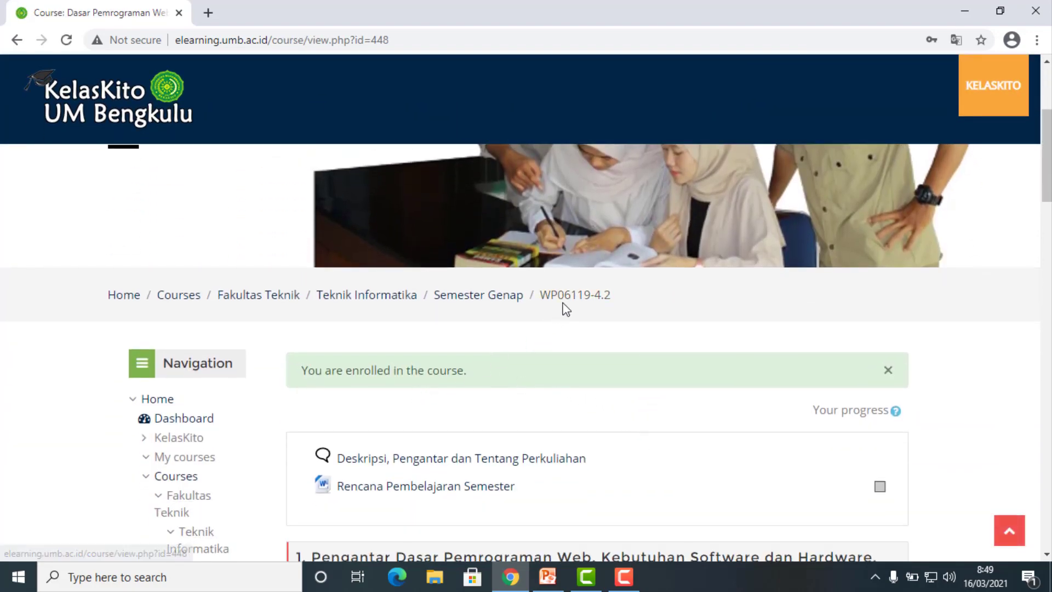
pyautogui.scroll(-3, 564, 308)
pyautogui.scroll(-3, 425, 371)
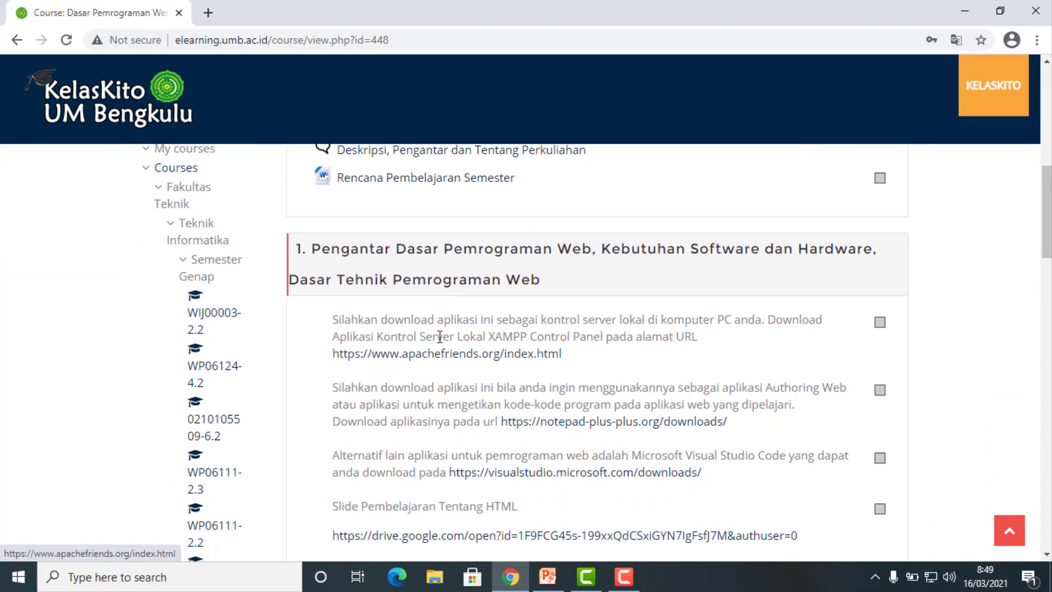
pyautogui.scroll(-3, 439, 336)
pyautogui.scroll(5, 442, 337)
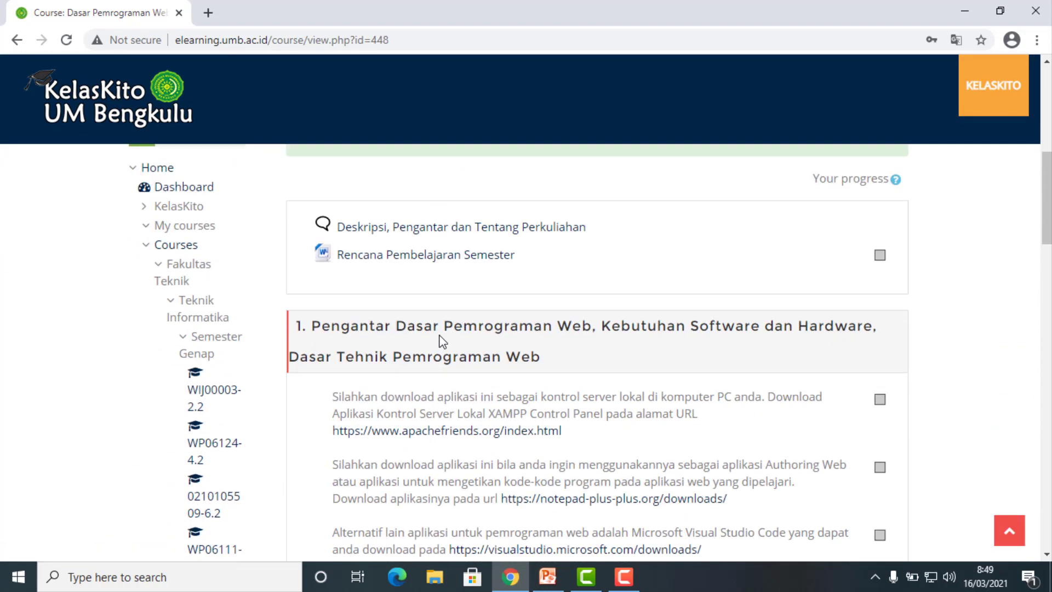
pyautogui.scroll(2, 447, 340)
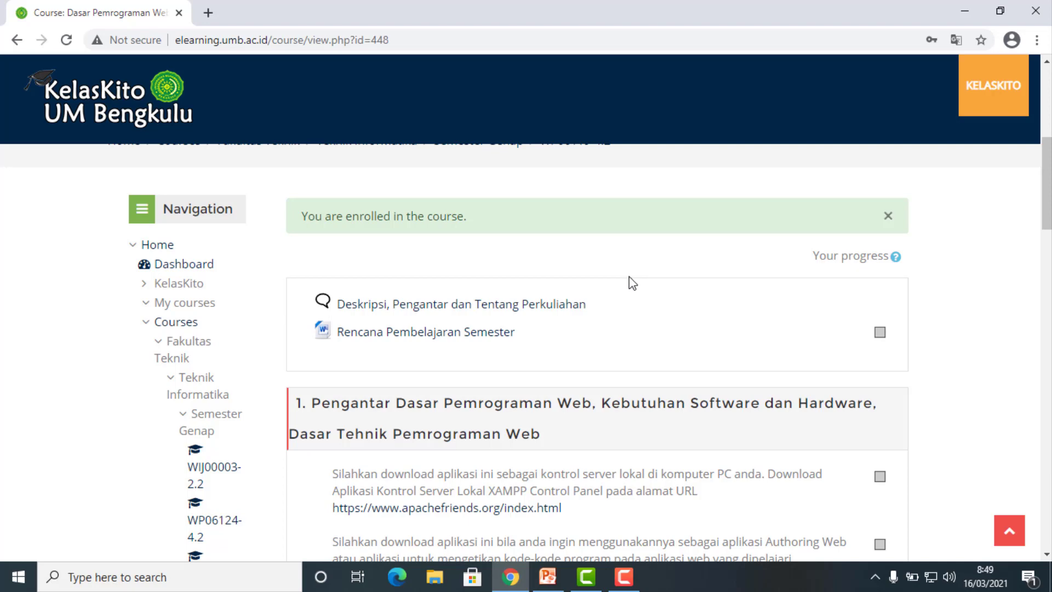
pyautogui.scroll(-1, 644, 319)
pyautogui.scroll(-3, 644, 319)
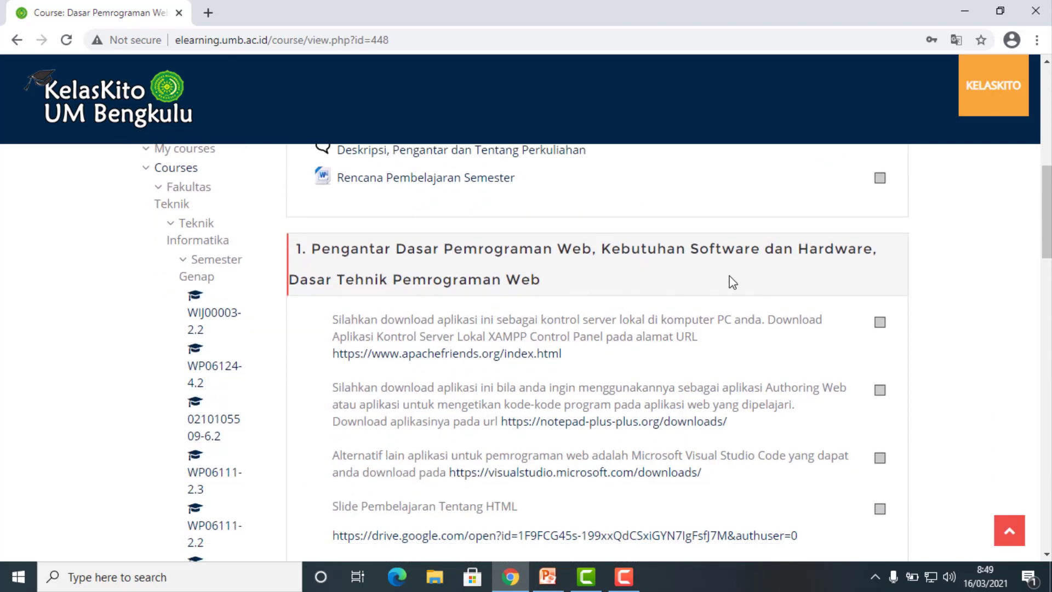
pyautogui.scroll(2, 662, 282)
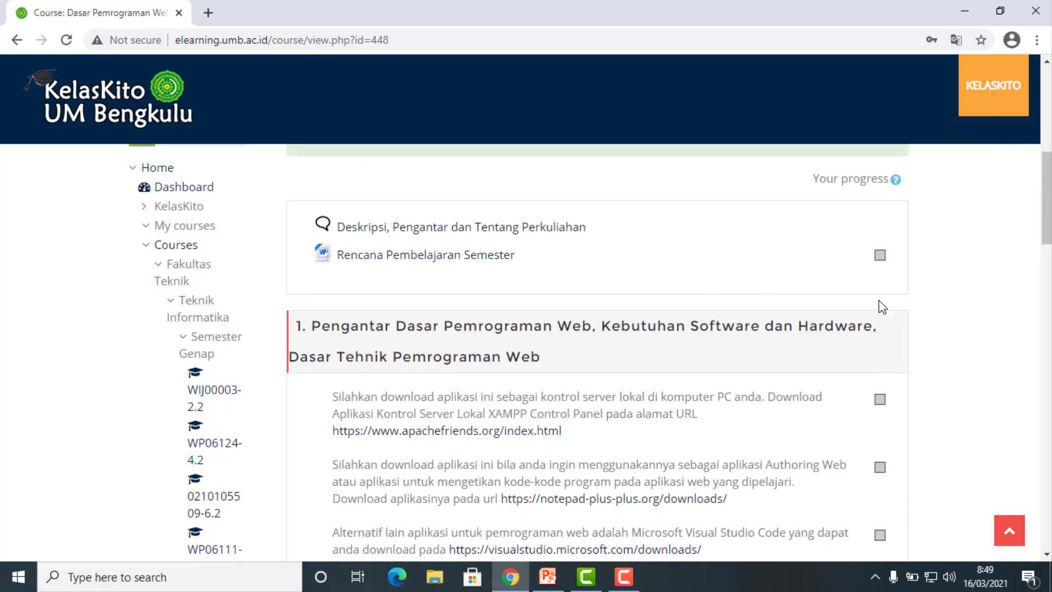
pyautogui.scroll(-5, 882, 318)
pyautogui.scroll(3, 804, 308)
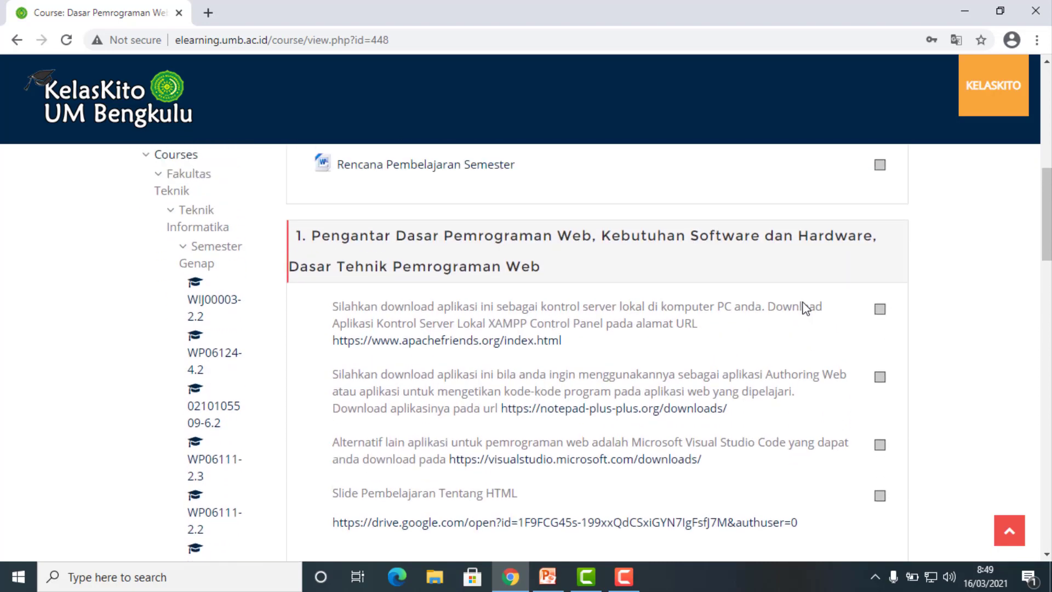
pyautogui.scroll(2, 805, 308)
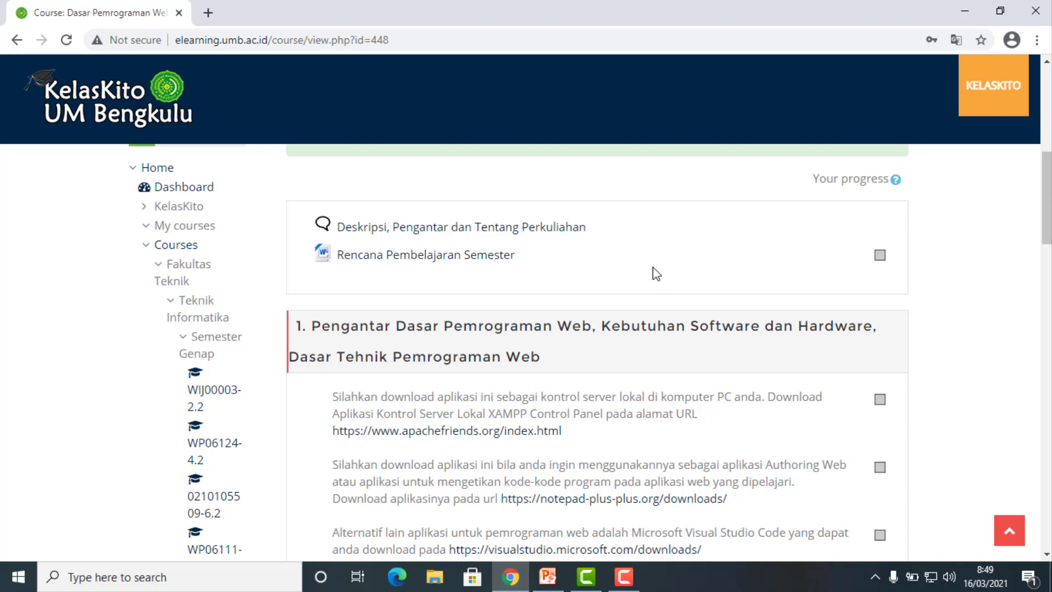
# - Look through the remaining topics and the course administration block with its unenrol option
pyautogui.scroll(-7, 361, 273)
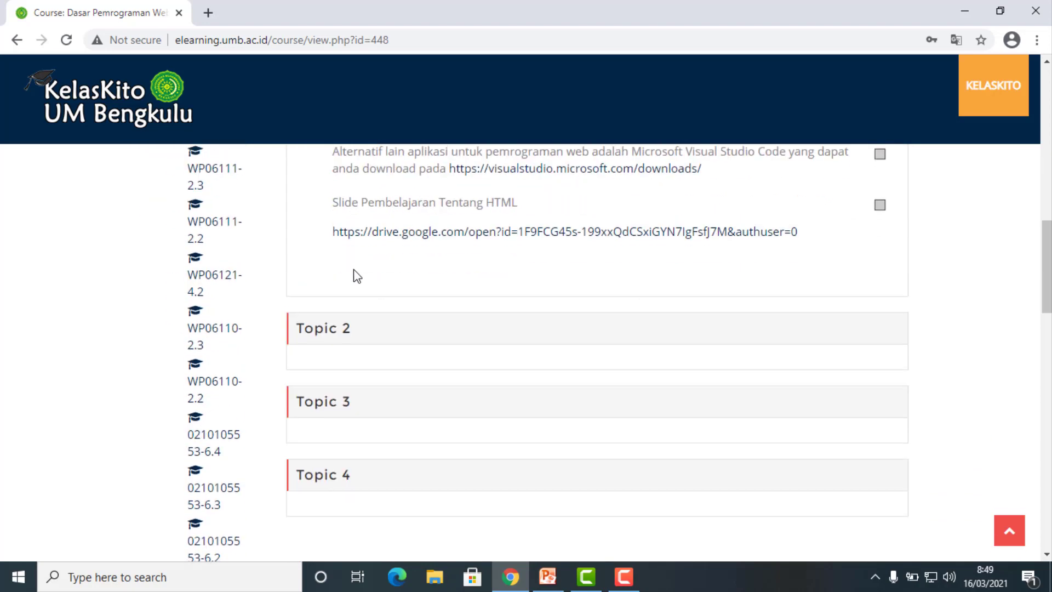
pyautogui.scroll(-15, 361, 276)
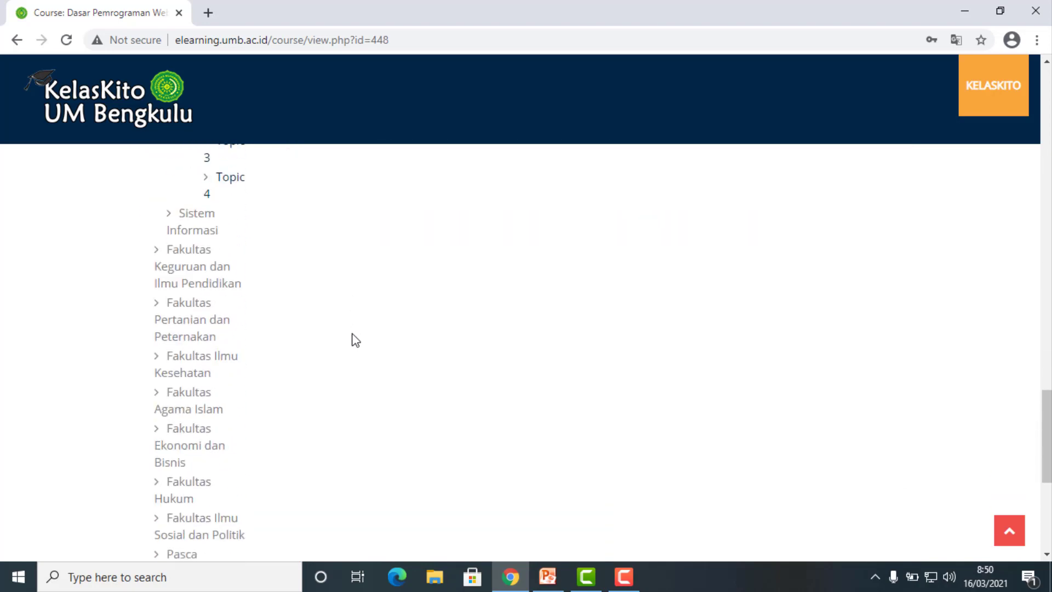
pyautogui.scroll(-5, 344, 343)
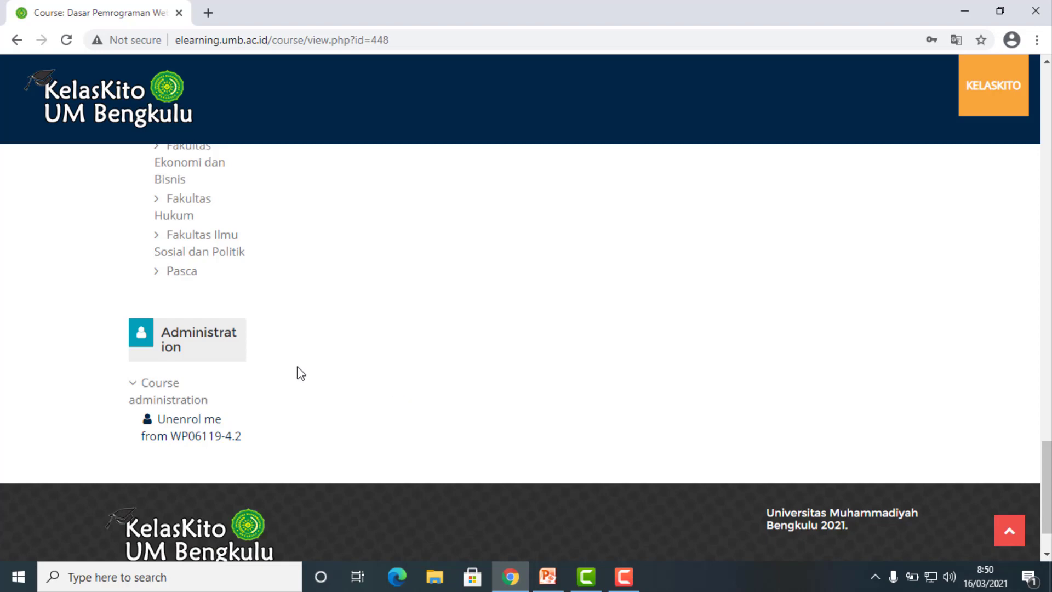
pyautogui.scroll(10, 437, 352)
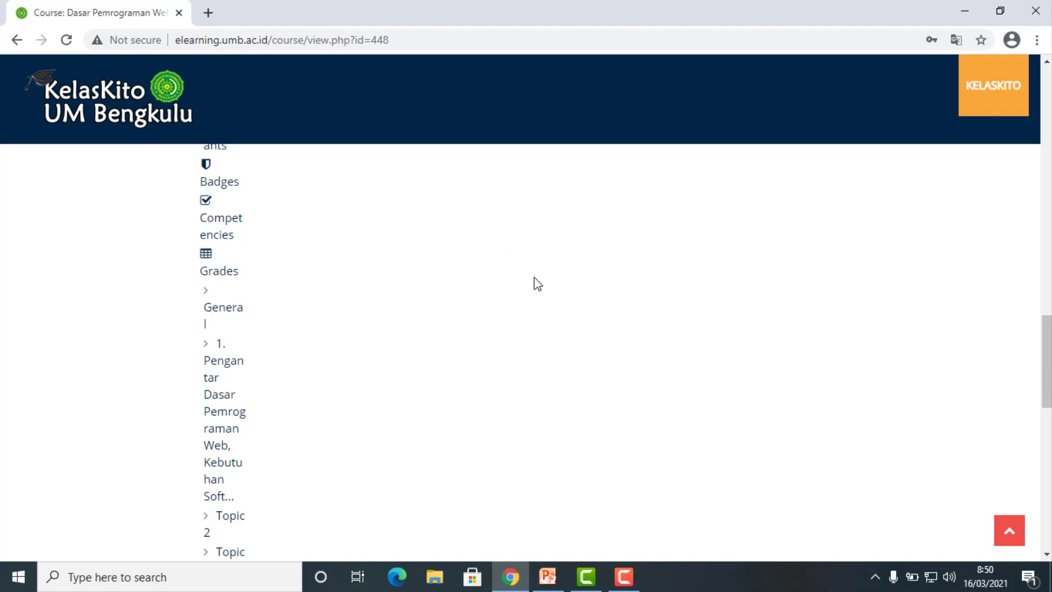
pyautogui.scroll(6, 663, 341)
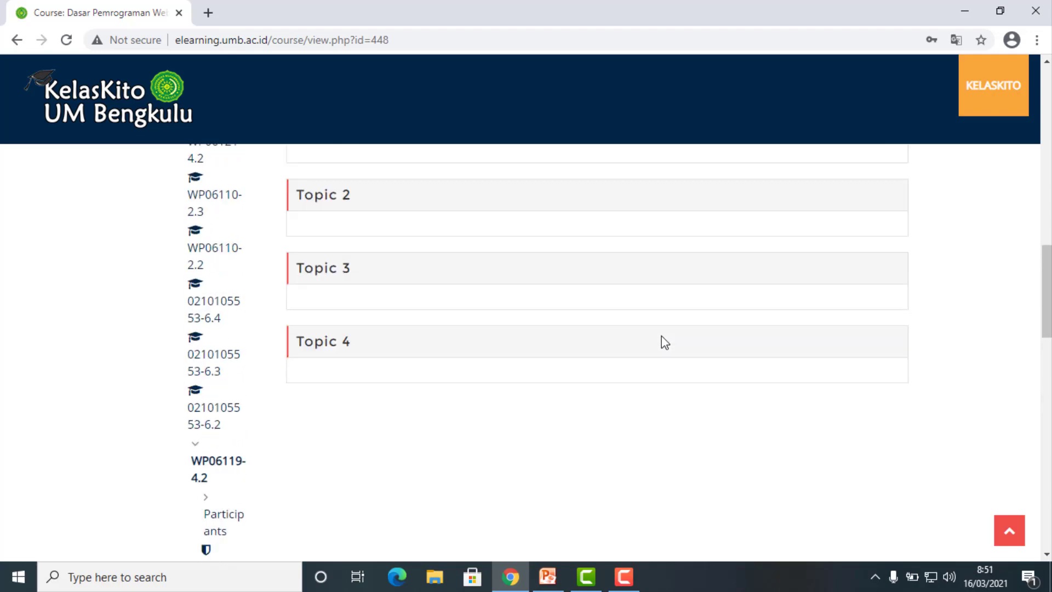